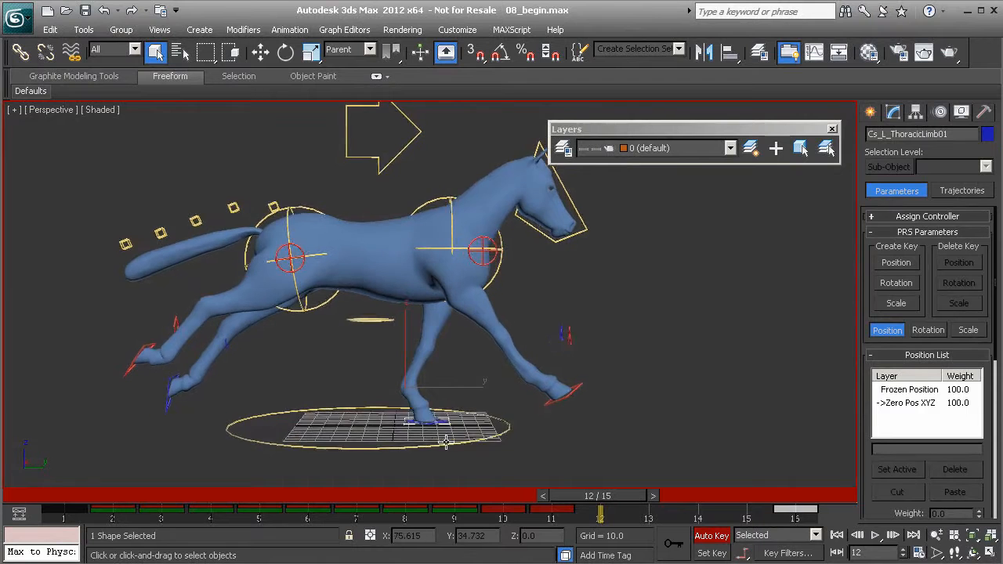
- At frame 12, slide the left front hoof control backward along Y and shift the left scapula control slightly back
key(w)
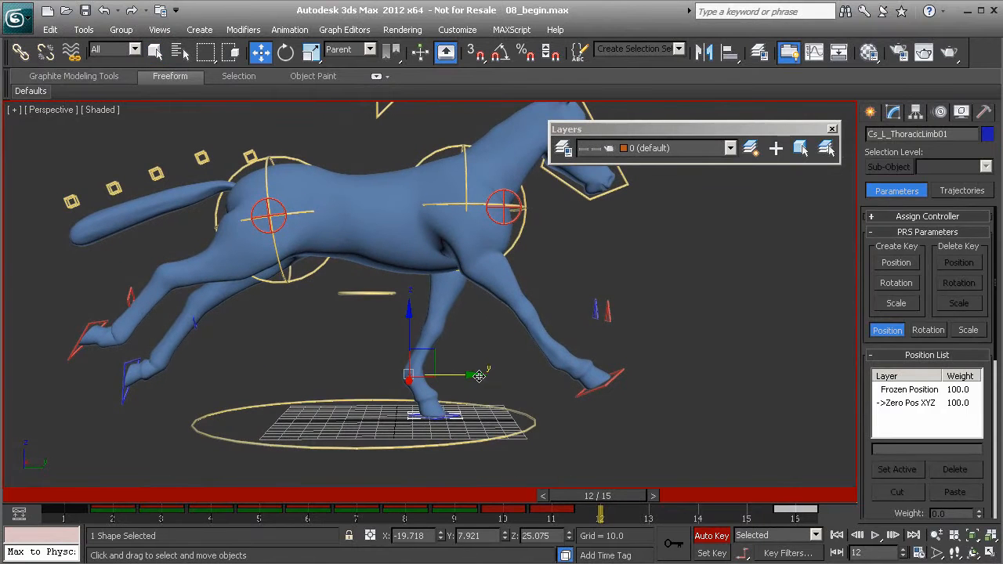
drag(477, 377, 425, 381)
alt+middle_drag(425, 382, 301, 233)
click(301, 233)
drag(255, 244, 270, 248)
scroll(369, 403, up, 3)
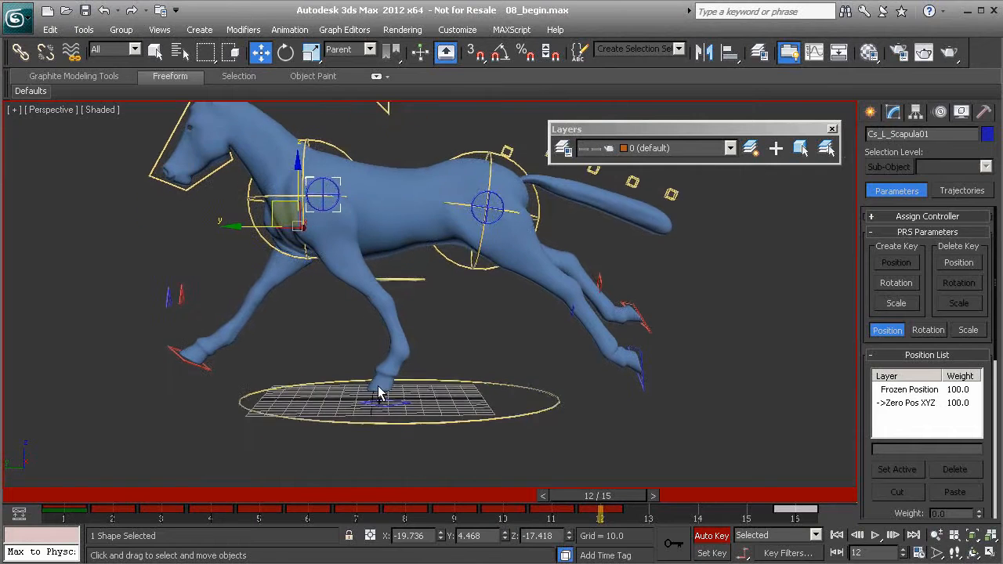
- Nudge the left front hoof control slightly forward along Y at frame 12
click(405, 421)
middle_drag(346, 387, 372, 394)
drag(366, 382, 355, 388)
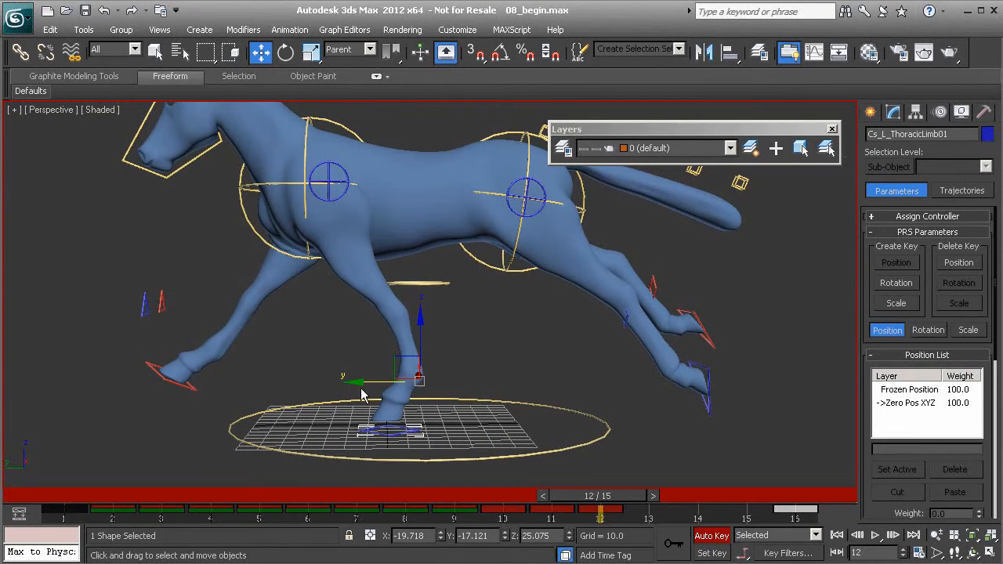
- Set the left front limb's fetlock_roll custom attribute to 32.9 at frame 12
click(893, 112)
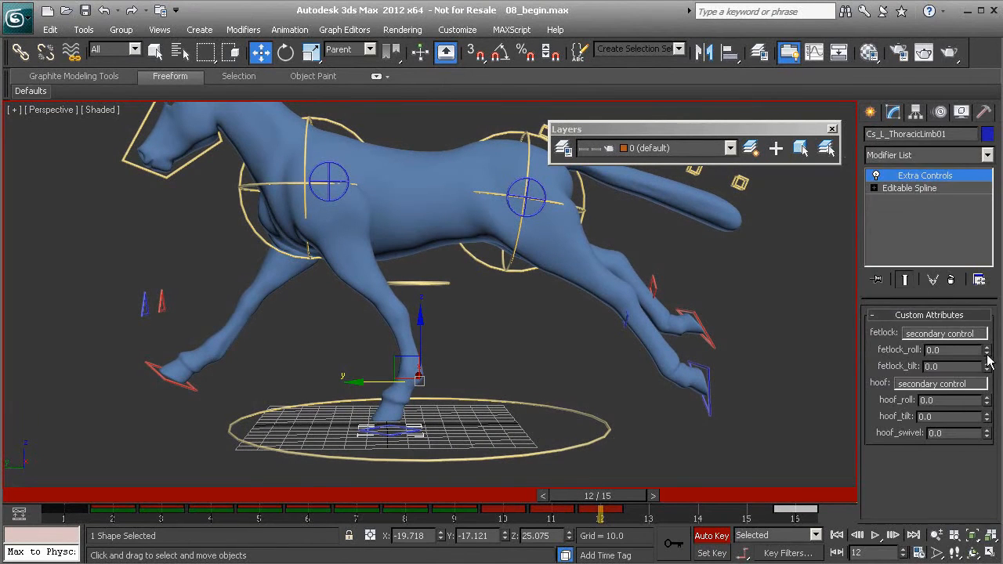
drag(988, 352, 982, 302)
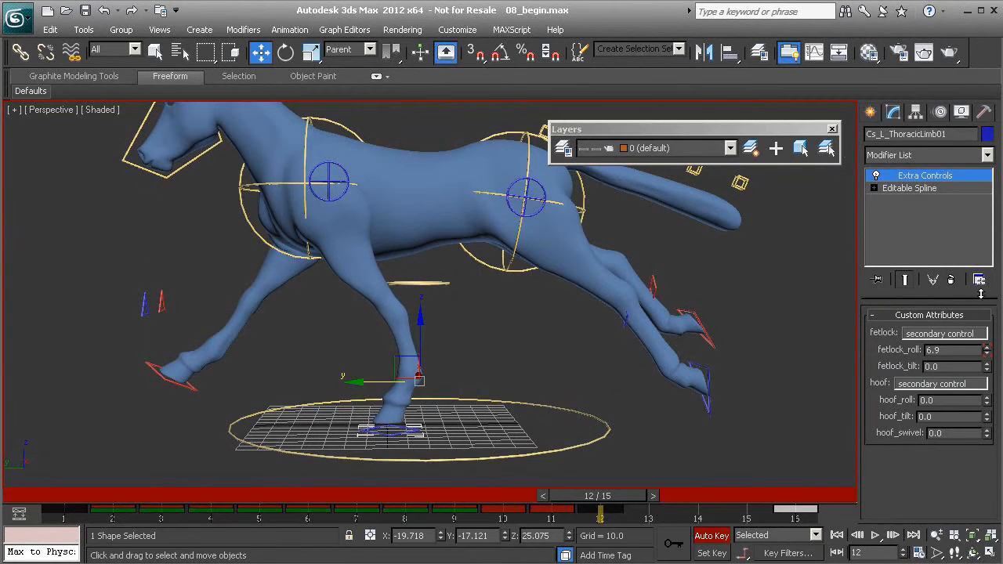
drag(968, 214, 924, 87)
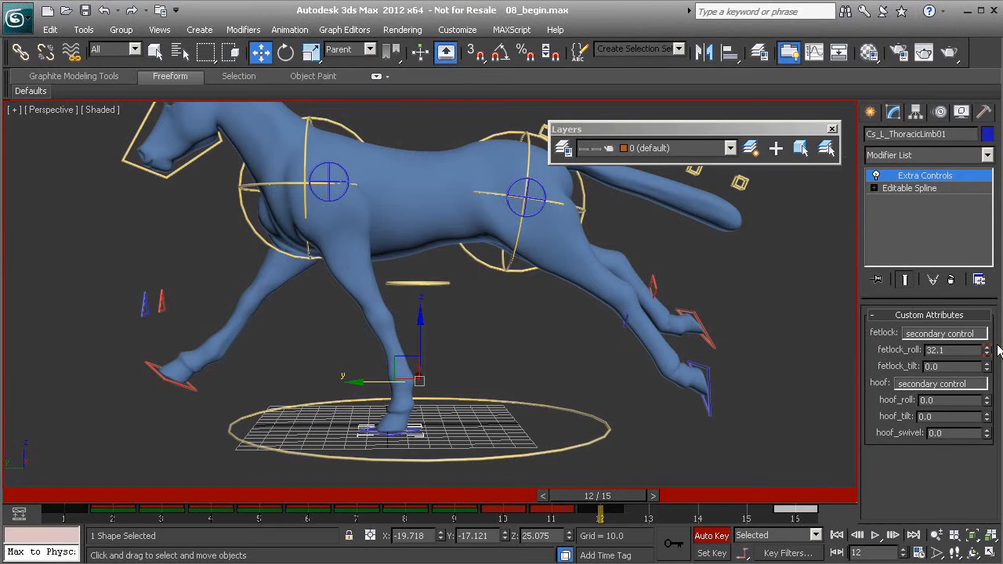
drag(987, 352, 984, 343)
- Reset the right front hoof control with Transform To Zero and move it forward, planting the hoof ahead of the body at frame 12
middle_drag(247, 331, 278, 376)
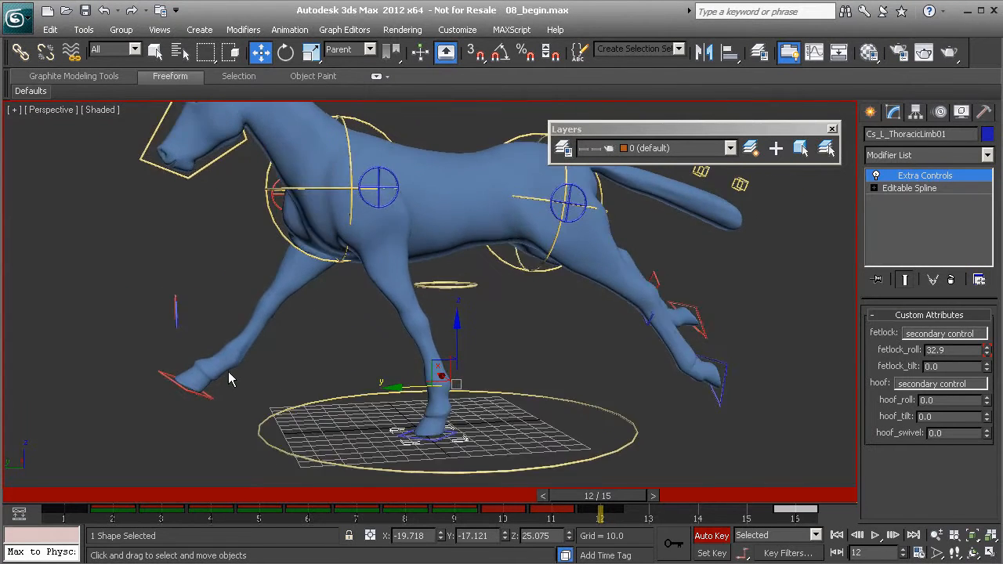
click(209, 397)
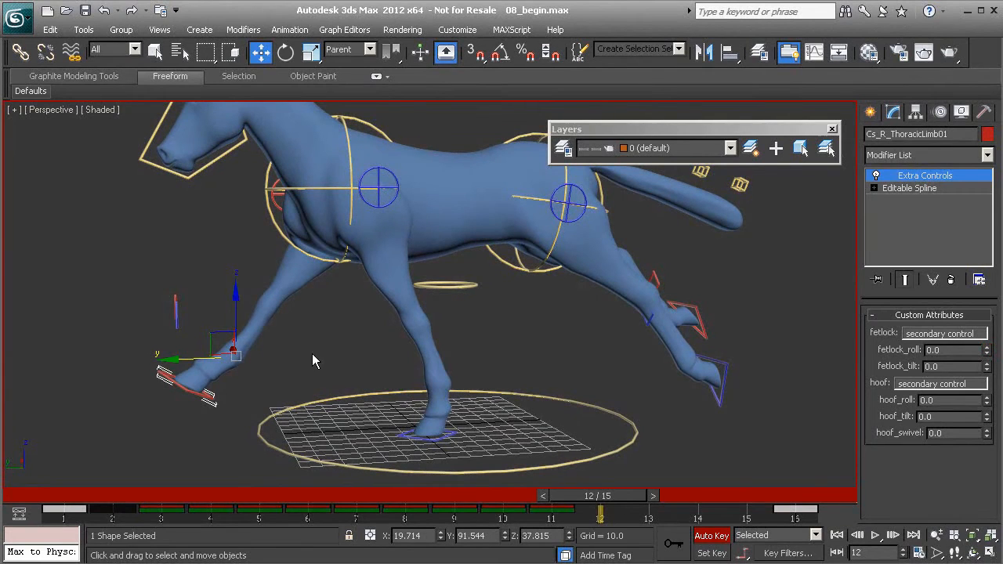
alt+middle_drag(229, 361, 551, 354)
right_click(574, 317)
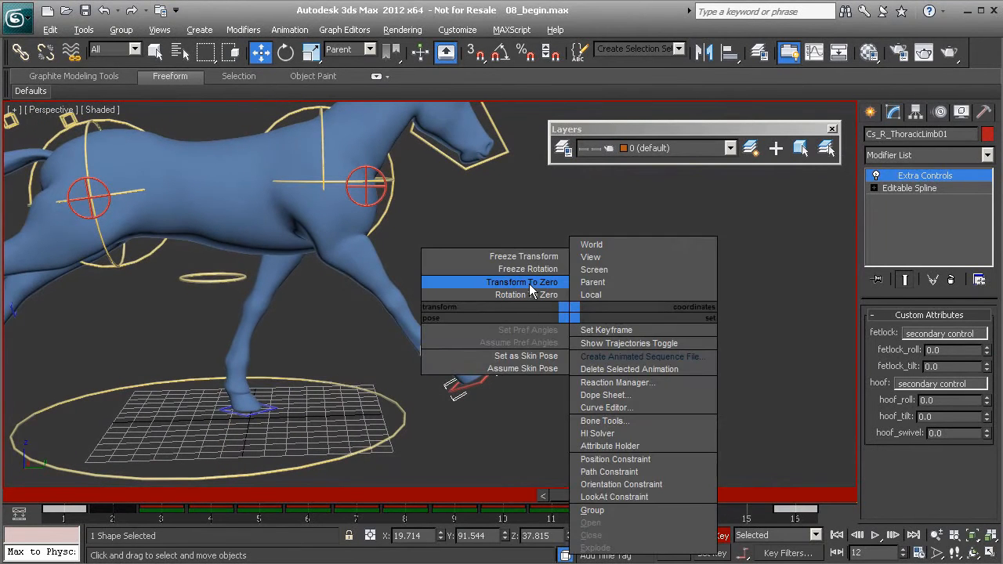
click(530, 290)
middle_drag(354, 379, 408, 369)
drag(408, 368, 503, 377)
- Shift the right scapula control slightly back and down at frame 12, and scrub the timeline to check the pose
click(421, 189)
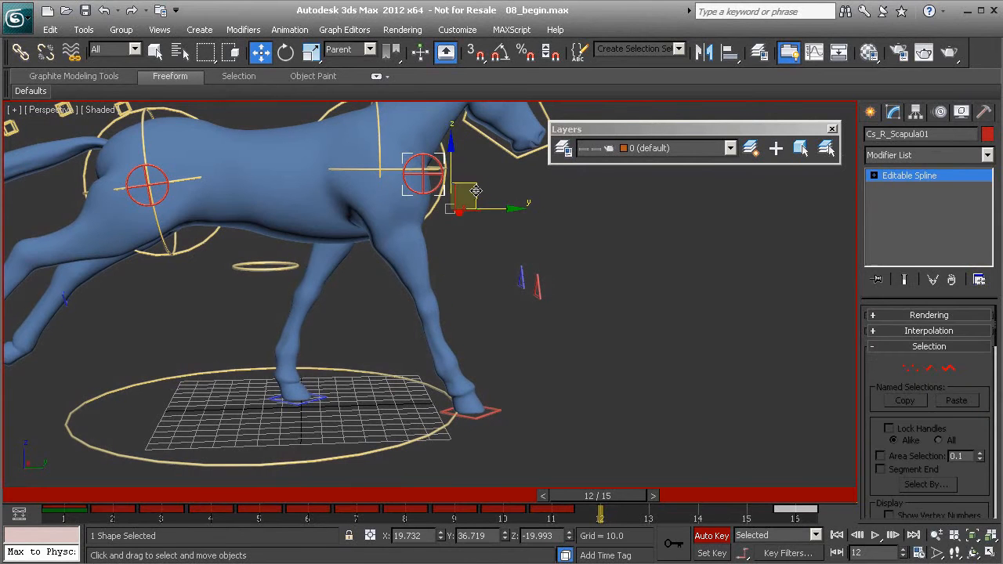
drag(477, 191, 472, 193)
scroll(441, 297, down, 3)
alt+middle_drag(442, 373, 445, 346)
mouse_move(598, 503)
mouse_down()
mouse_move(432, 504)
mouse_move(607, 504)
mouse_move(408, 493)
mouse_move(599, 507)
mouse_up()
key(w)
middle_drag(368, 300, 440, 361)
alt+middle_drag(440, 360, 441, 369)
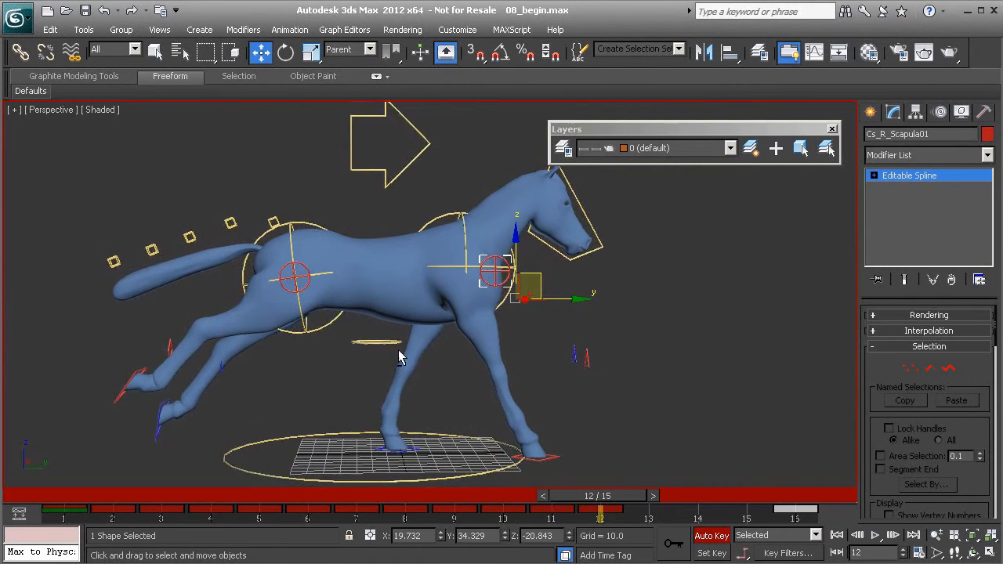
- Lower the centre-of-gravity control very slightly along Z at frame 12 and scrub the timeline to check the motion
click(358, 169)
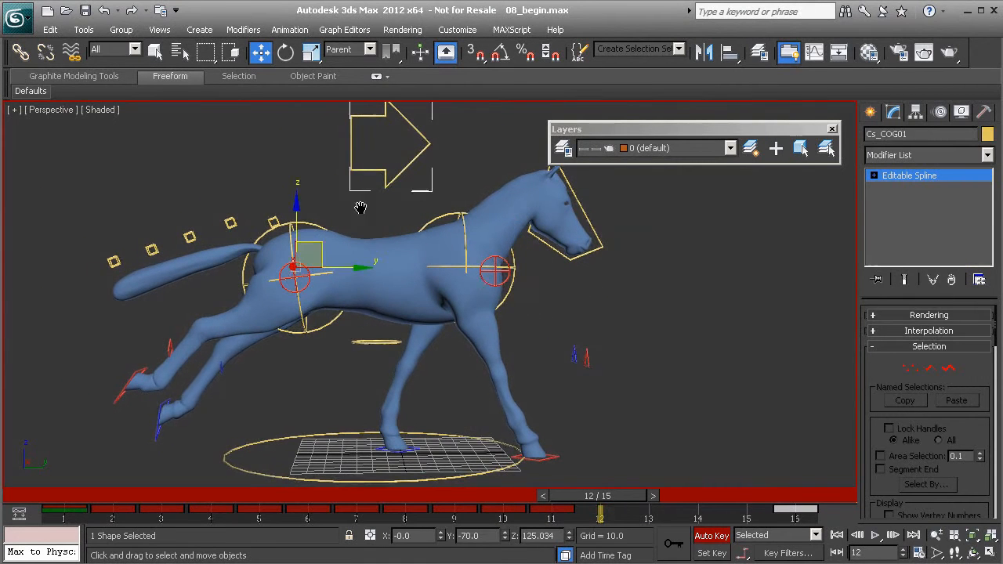
middle_drag(308, 222, 290, 235)
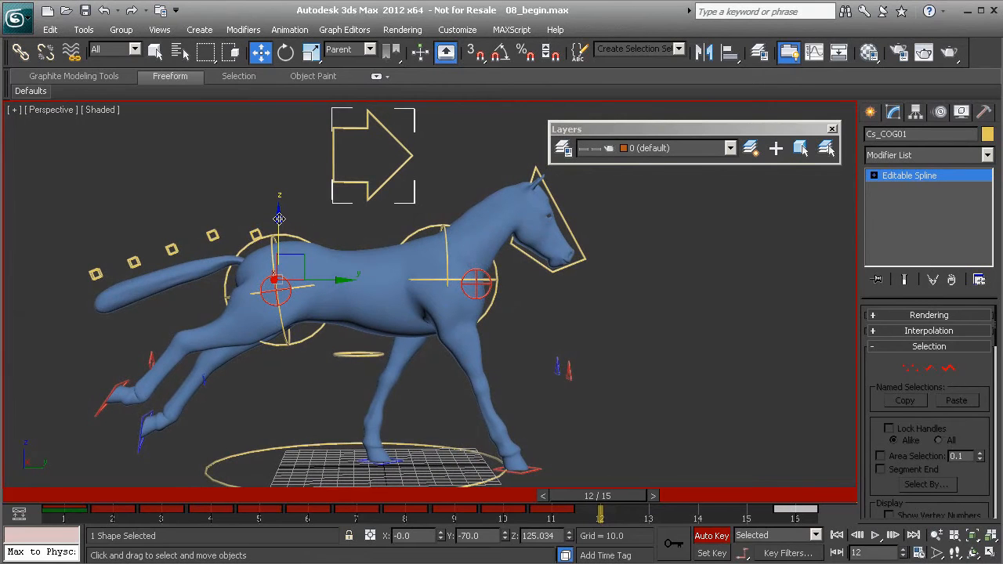
drag(279, 218, 280, 220)
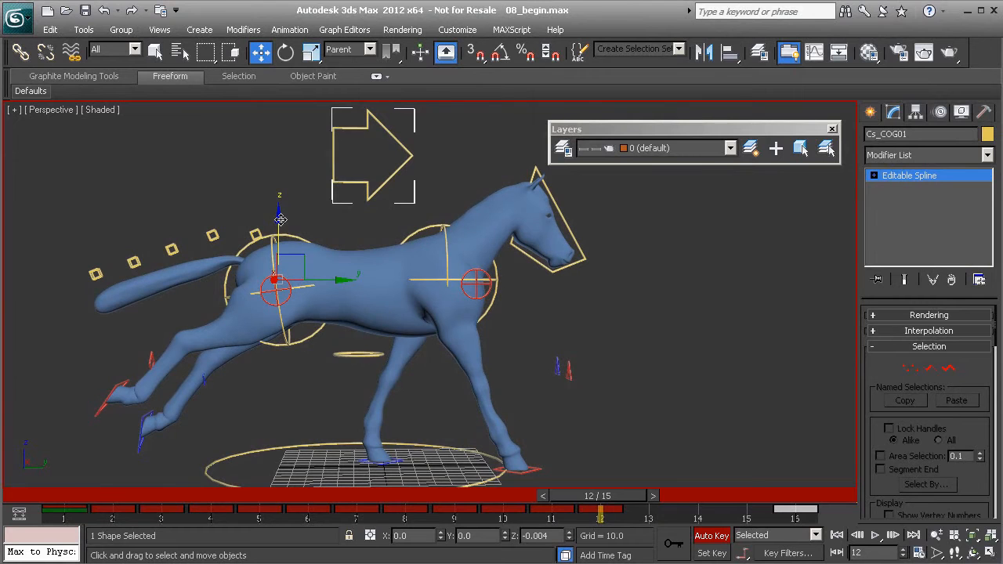
drag(627, 499, 605, 522)
key(w)
- Move the right hind hoof control about 15 units forward and 16 units down at frame 12, and rotate it slightly
middle_drag(313, 387, 428, 380)
scroll(311, 420, up, 1)
middle_drag(261, 401, 305, 373)
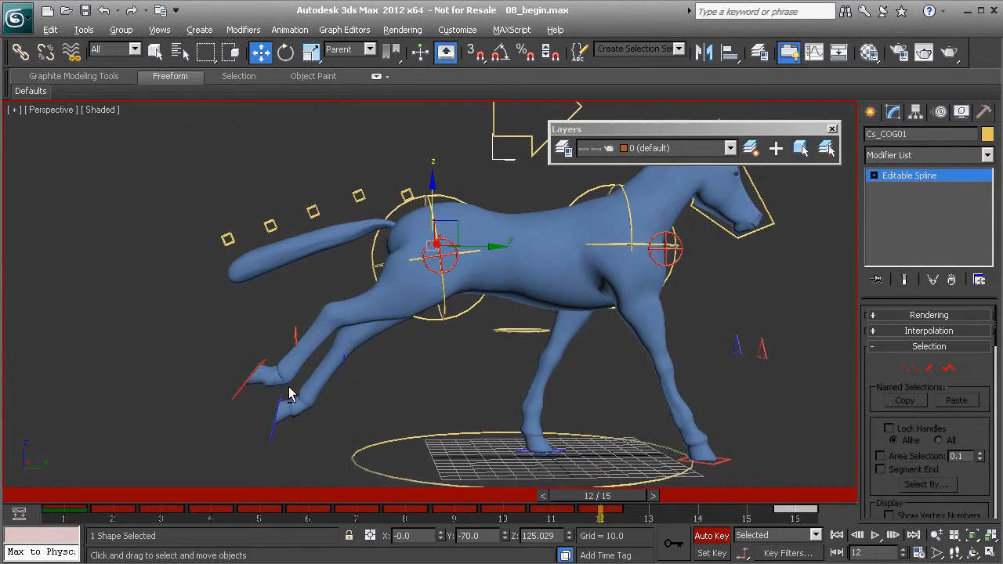
click(257, 362)
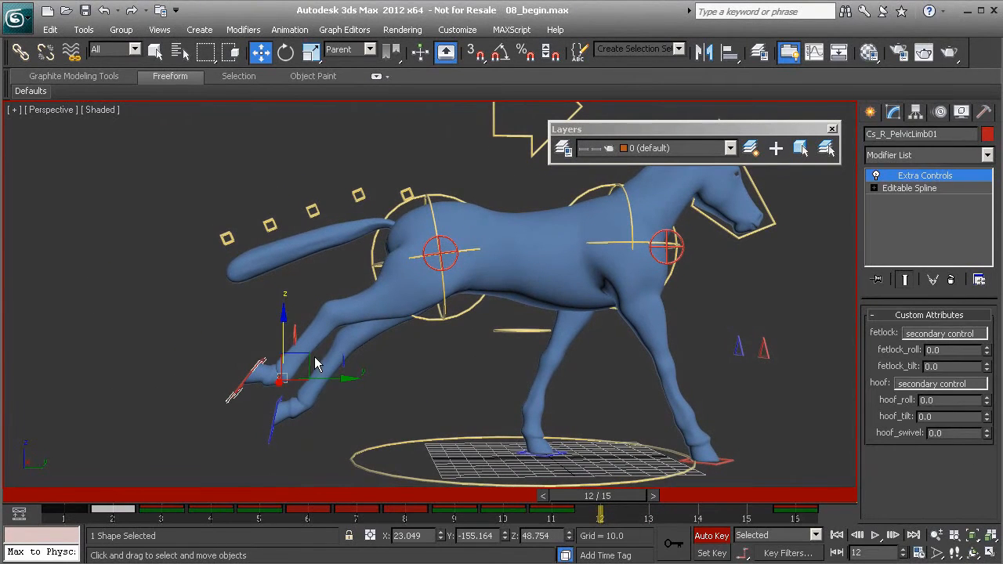
drag(310, 356, 327, 376)
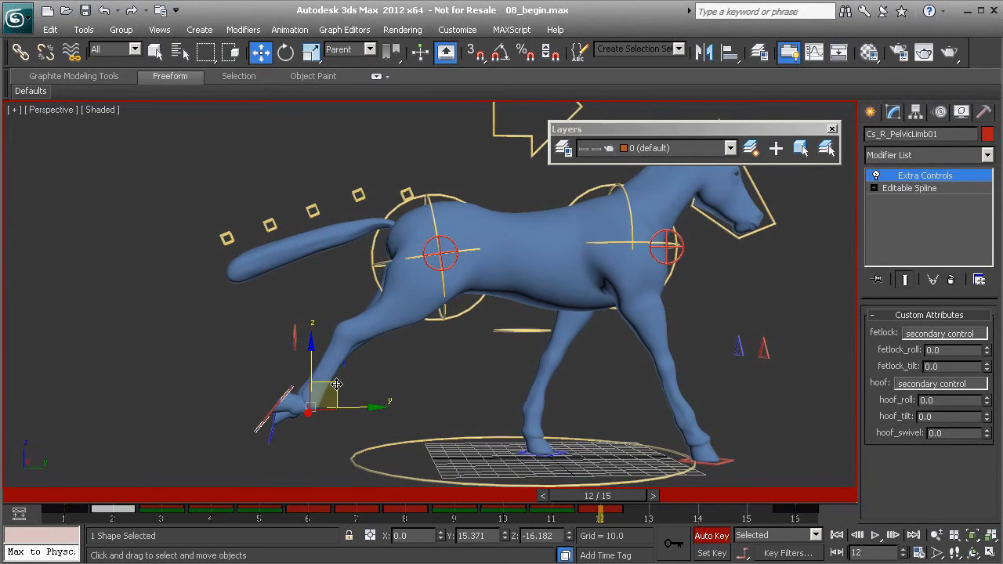
key(e)
drag(370, 355, 368, 357)
click(304, 438)
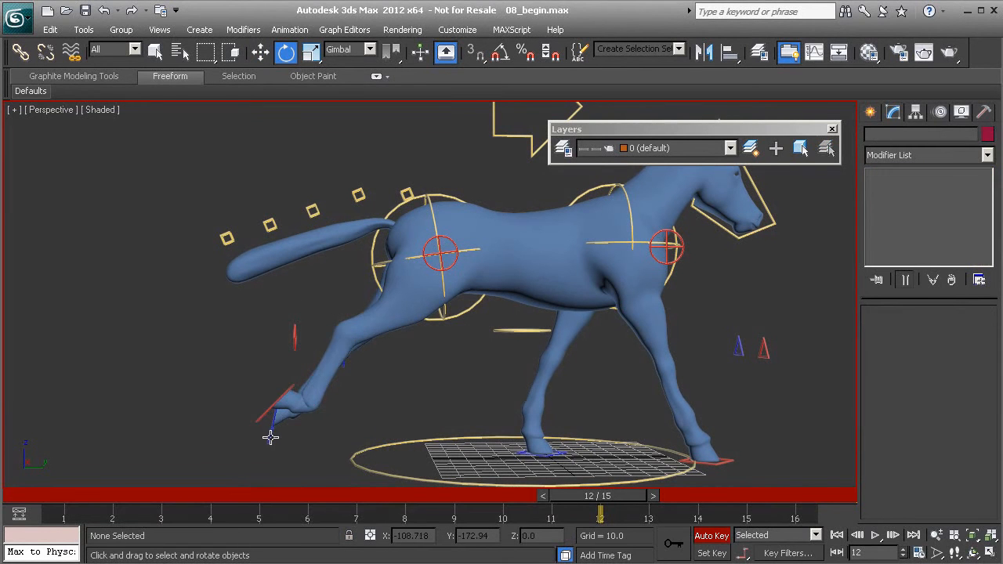
- Nudge the left hind hoof control forward at frame 12, and move the left knee control up and back behind the leg
click(272, 437)
key(w)
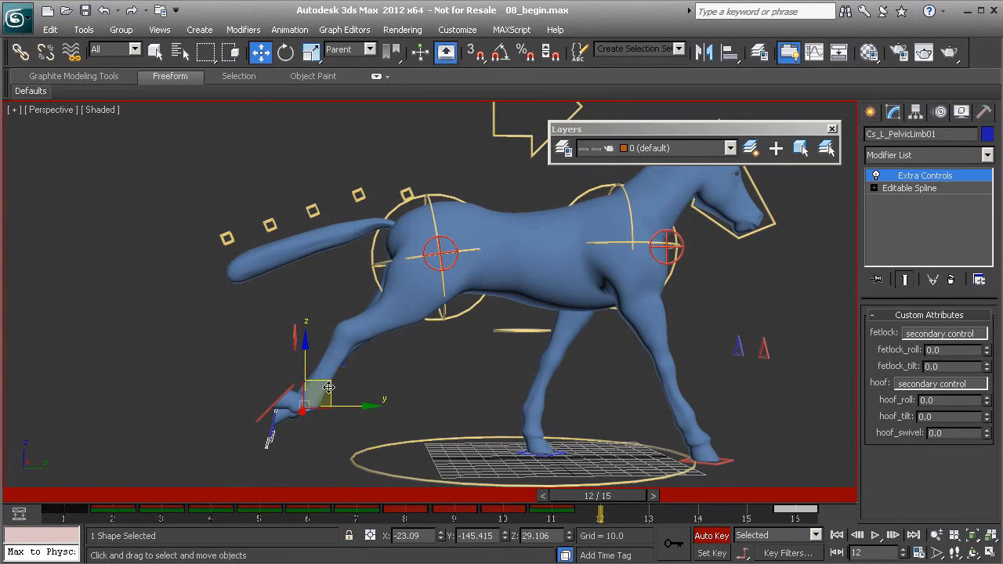
drag(329, 385, 337, 384)
alt+middle_drag(344, 384, 386, 387)
click(341, 362)
drag(368, 329, 268, 276)
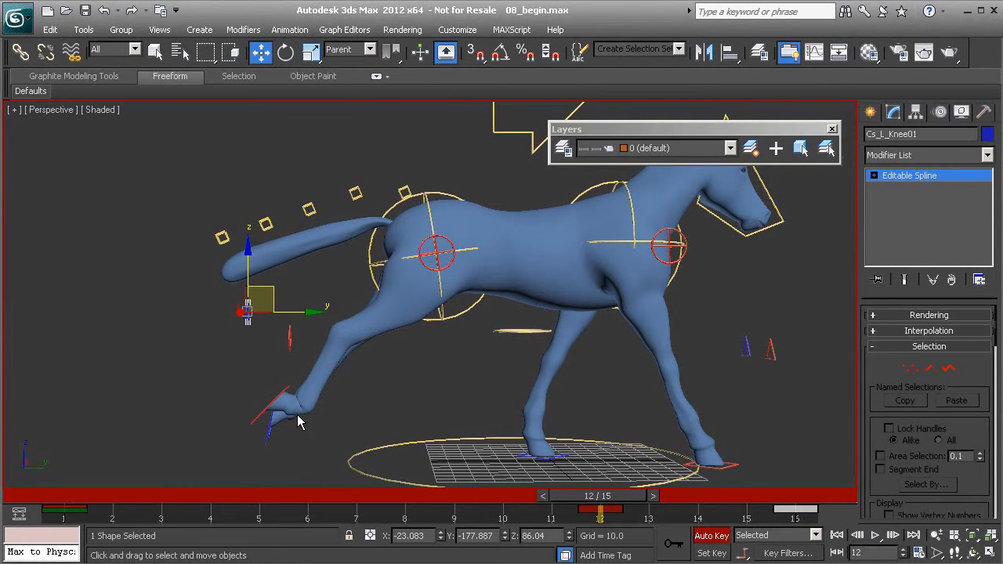
- Raise the left hind hoof control up and back, rotate it clockwise about X, and scrub around frame 12 to check
click(273, 433)
click(266, 432)
alt+middle_drag(328, 415, 335, 429)
drag(326, 386, 314, 366)
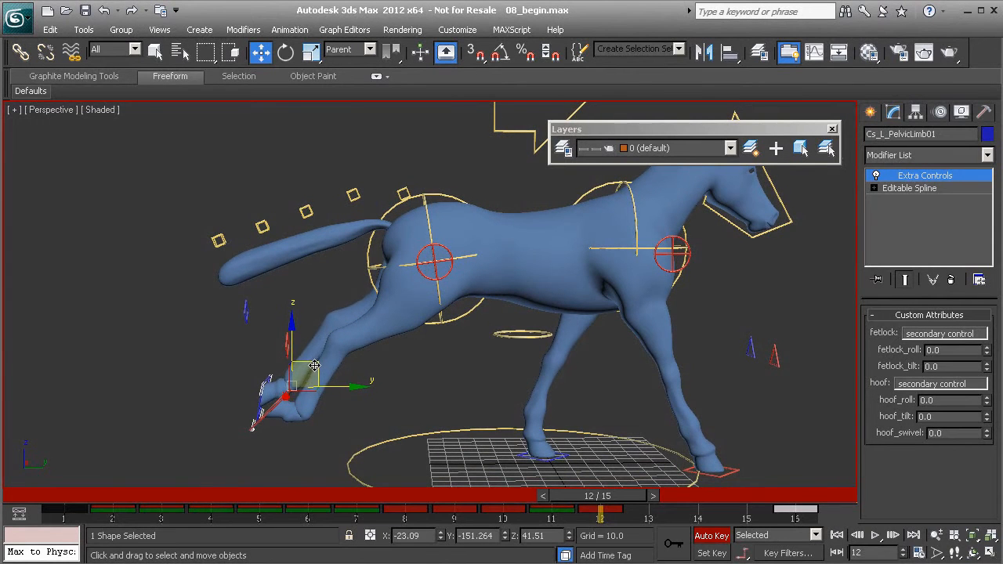
key(e)
drag(341, 329, 351, 339)
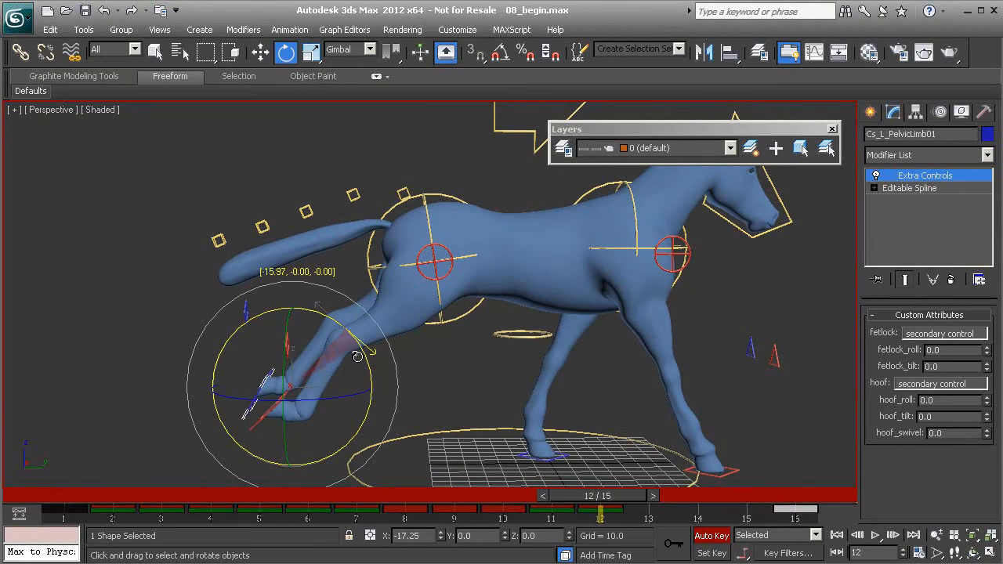
drag(575, 505, 609, 513)
key(e)
middle_drag(543, 420, 500, 406)
mouse_move(581, 497)
mouse_down()
mouse_move(392, 502)
mouse_move(549, 501)
mouse_move(589, 513)
mouse_up()
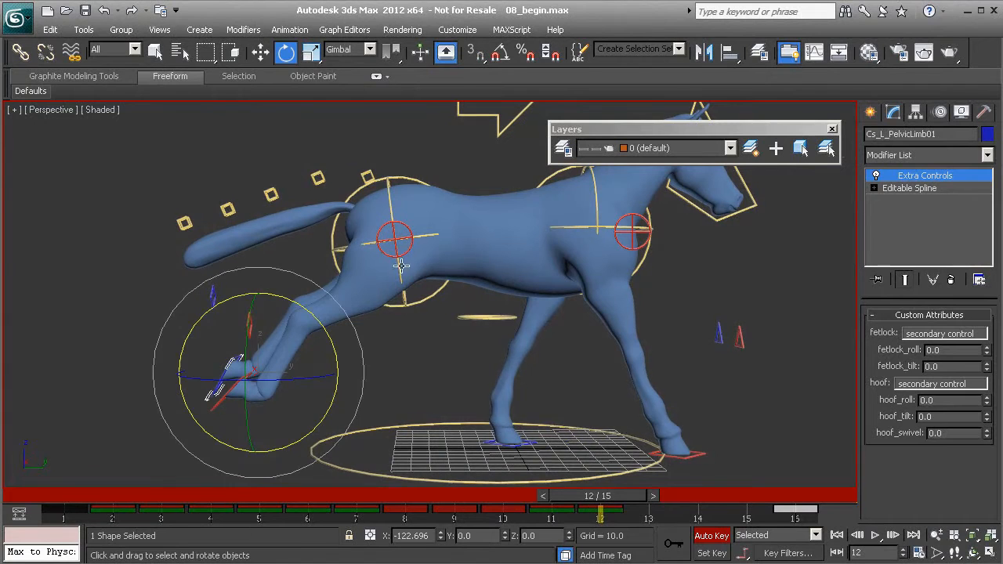
- Rotate the pelvis control by about -6 degrees around X at frame 12
click(427, 296)
middle_drag(458, 265, 438, 311)
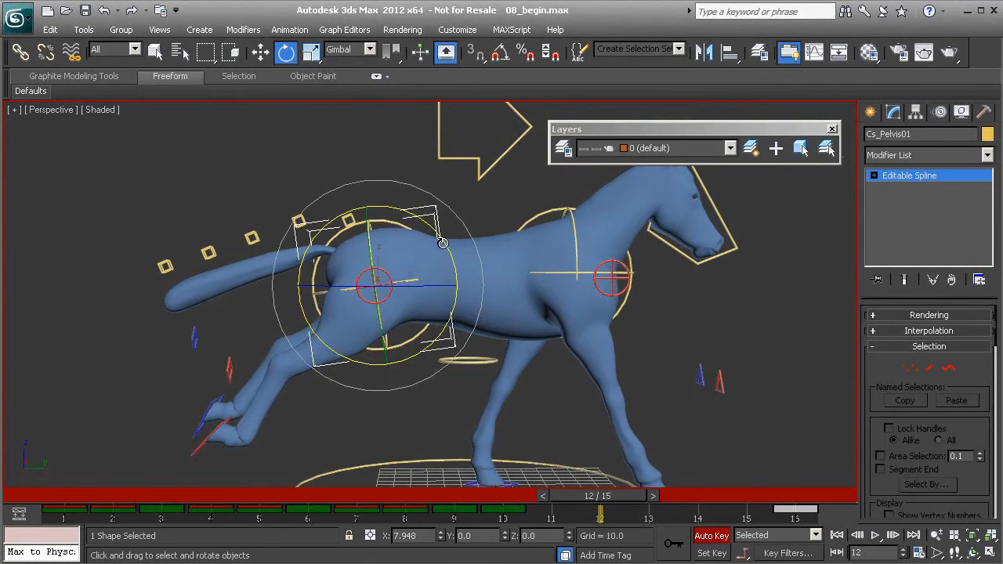
drag(439, 239, 444, 247)
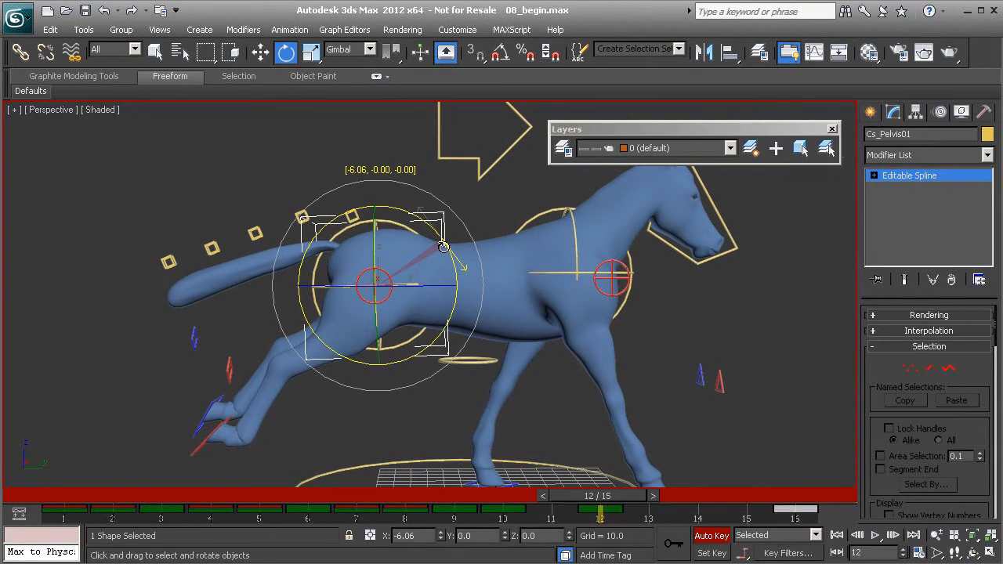
middle_drag(455, 262, 443, 295)
- Go to frame 11 and rotate the pelvis control slightly clockwise around X
drag(609, 497, 570, 512)
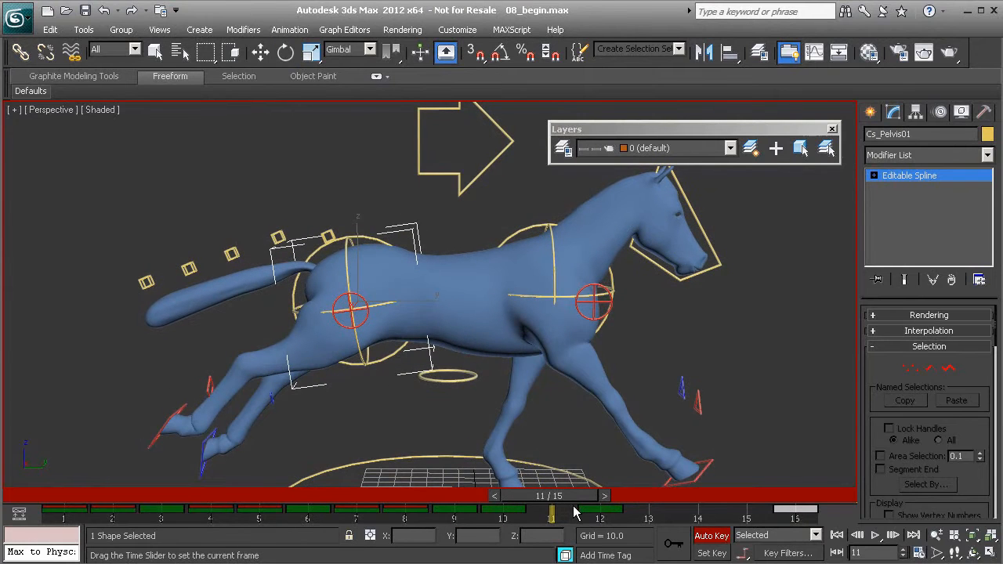
key(e)
drag(419, 256, 430, 274)
- Go to frame 13 and move the right hind hoof control about 40 units forward and 3 units up
drag(575, 499, 617, 529)
key(e)
middle_drag(447, 380, 441, 366)
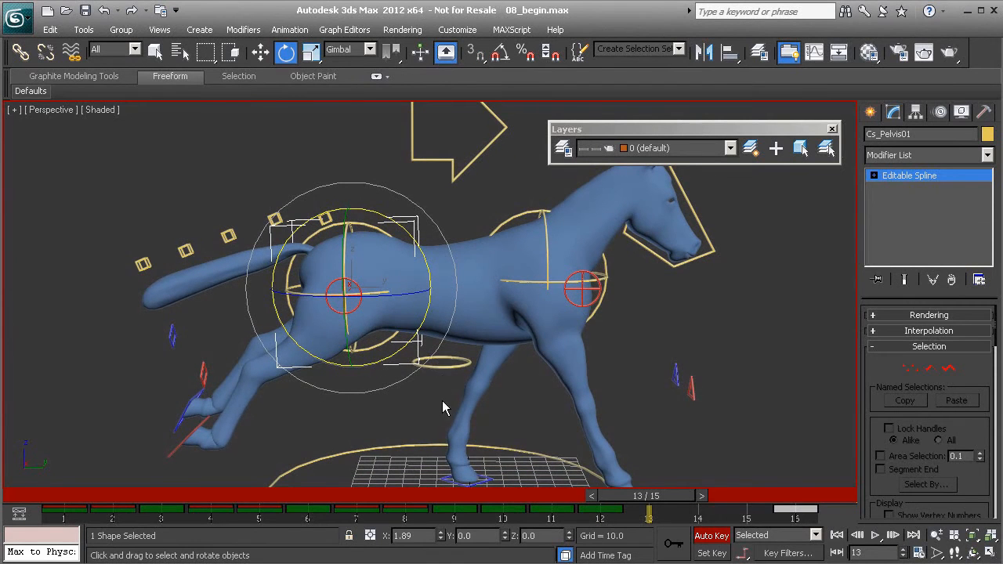
alt+middle_drag(409, 405, 403, 391)
middle_drag(343, 387, 355, 342)
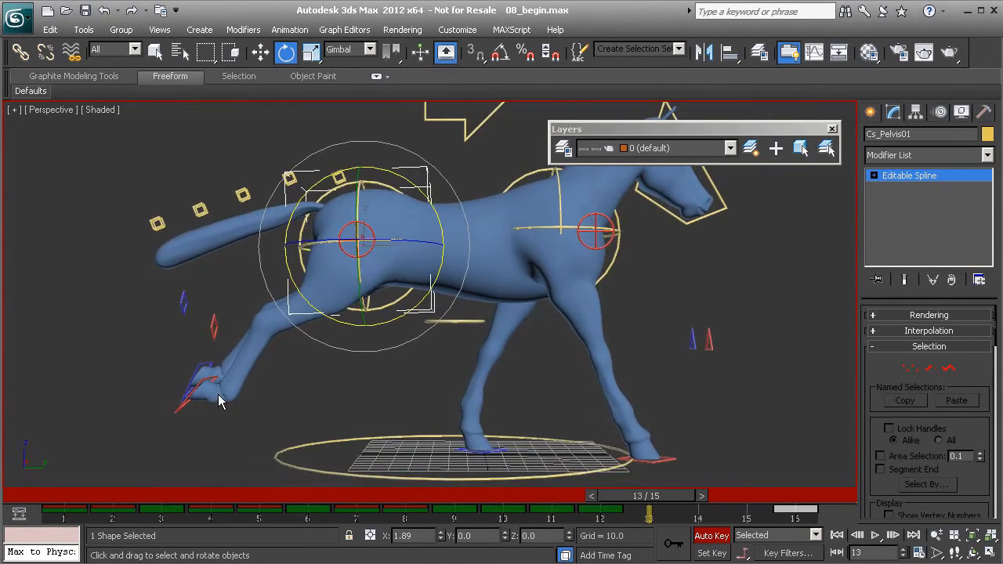
click(177, 404)
alt+middle_drag(271, 416, 284, 419)
key(w)
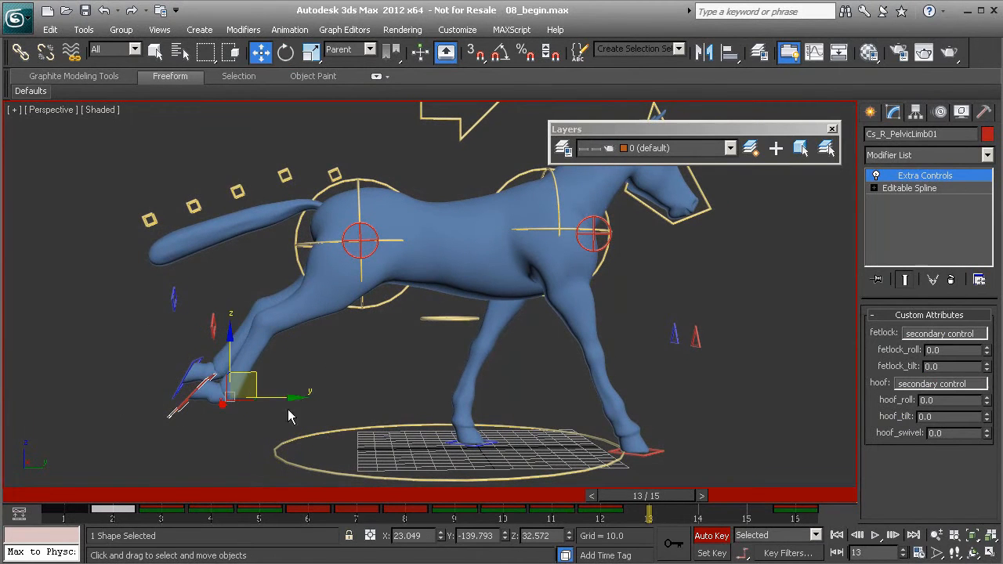
drag(257, 380, 334, 372)
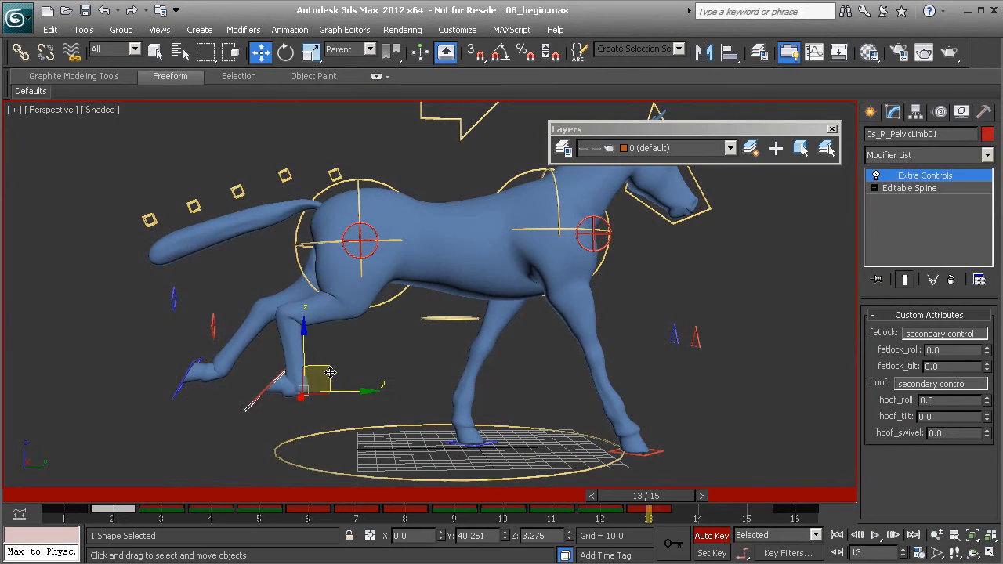
- Rotate the right hind hoof control about X until it stands nearly vertical at frame 13, and scrub to check the pose
key(e)
drag(371, 357, 371, 350)
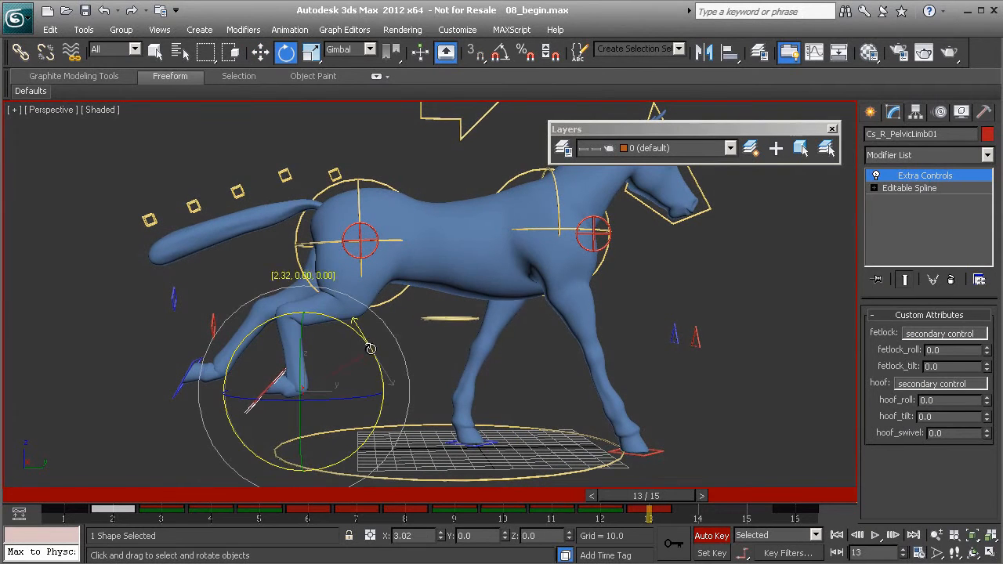
drag(338, 311, 353, 462)
mouse_move(641, 494)
mouse_down()
mouse_move(511, 497)
mouse_move(650, 498)
mouse_move(662, 511)
mouse_move(504, 510)
mouse_move(651, 511)
mouse_up()
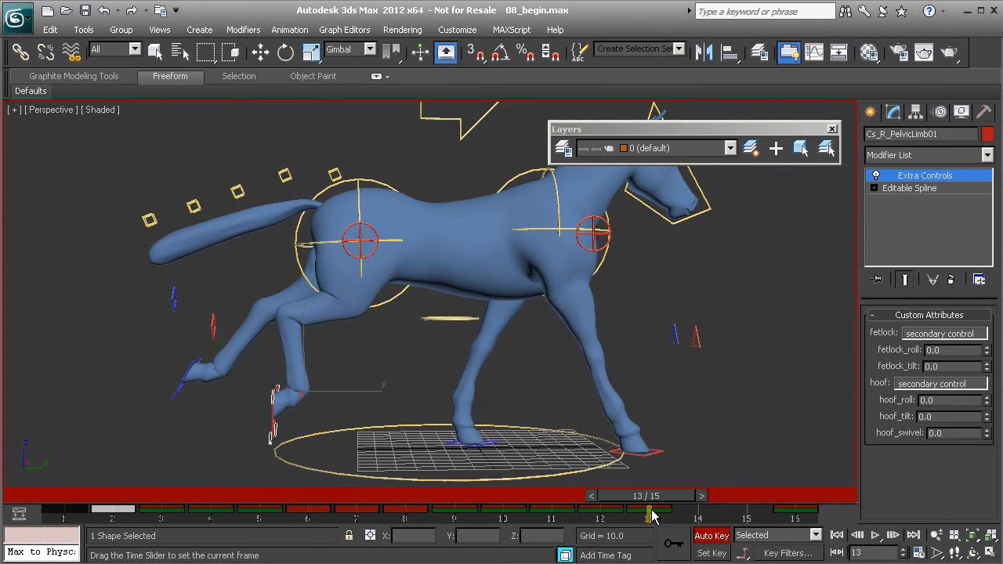
key(e)
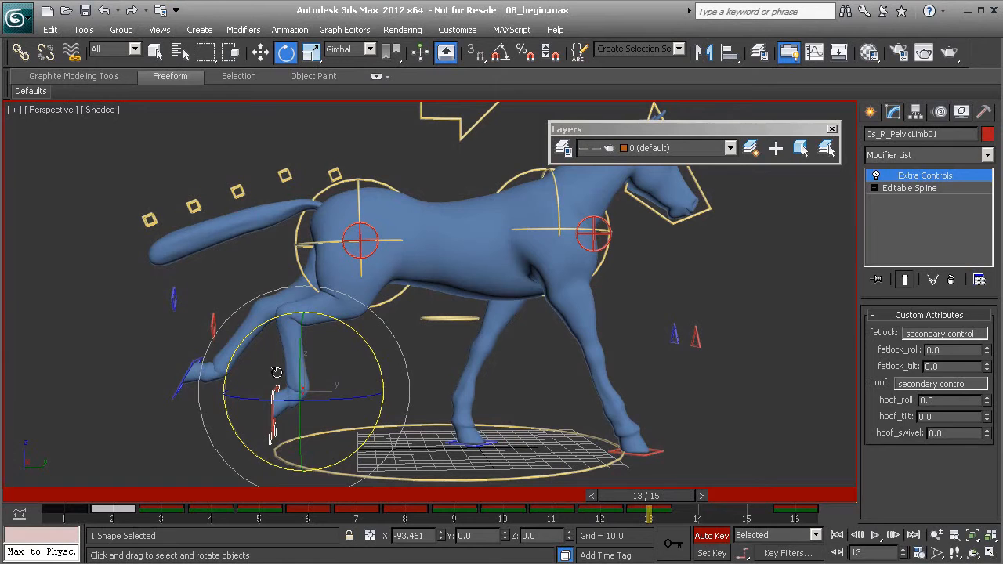
- Move the left hind hoof control about 5 units back and 8 up at frame 13, and rotate it slightly about X
click(175, 390)
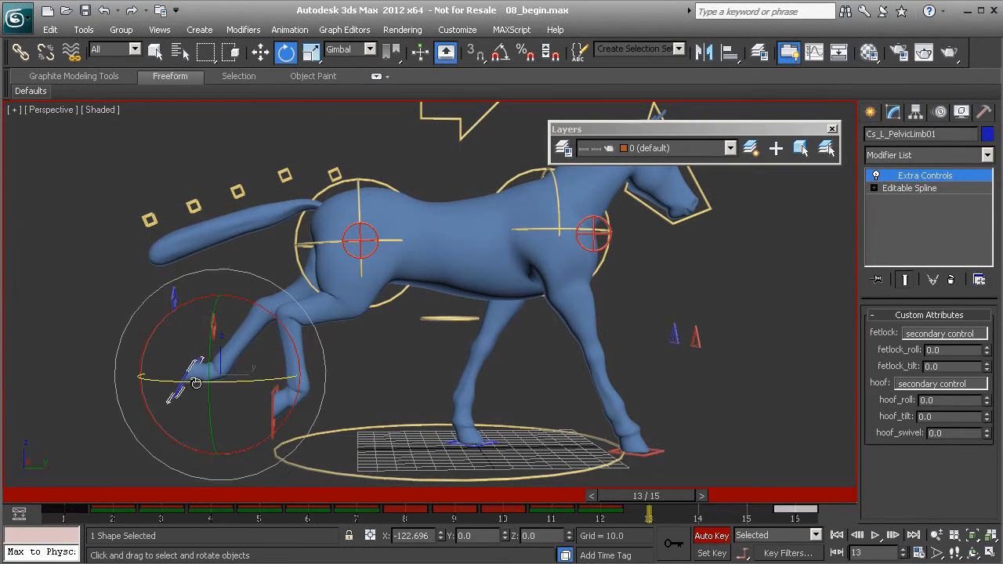
key(w)
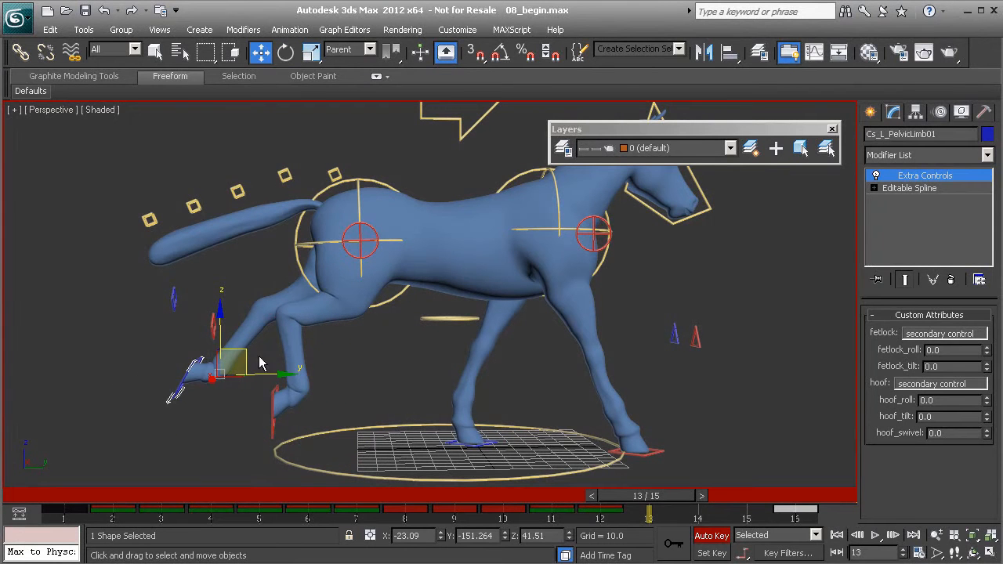
drag(241, 353, 233, 339)
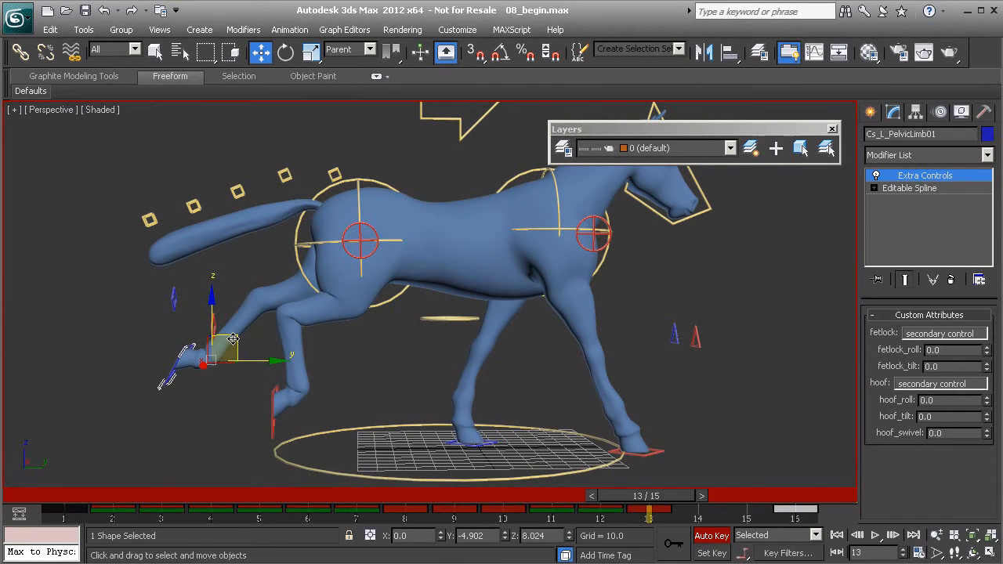
key(e)
drag(273, 312, 278, 321)
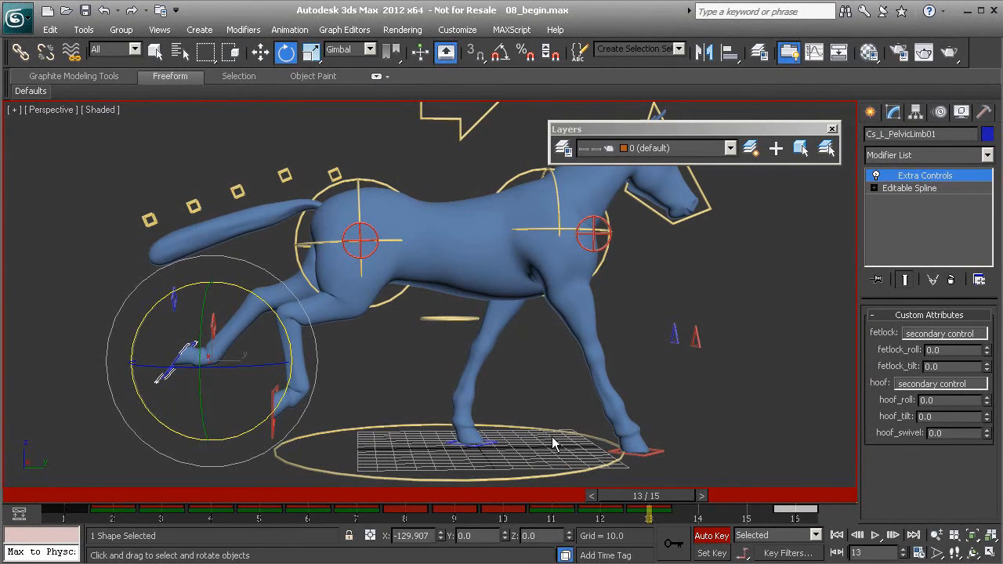
mouse_move(662, 509)
mouse_down()
mouse_move(607, 511)
mouse_move(654, 523)
mouse_move(460, 514)
mouse_move(655, 524)
mouse_up()
key(e)
- Lift the left front hoof control up and back off the ground at frame 13, and reset its fetlock_roll to 0.0
click(489, 444)
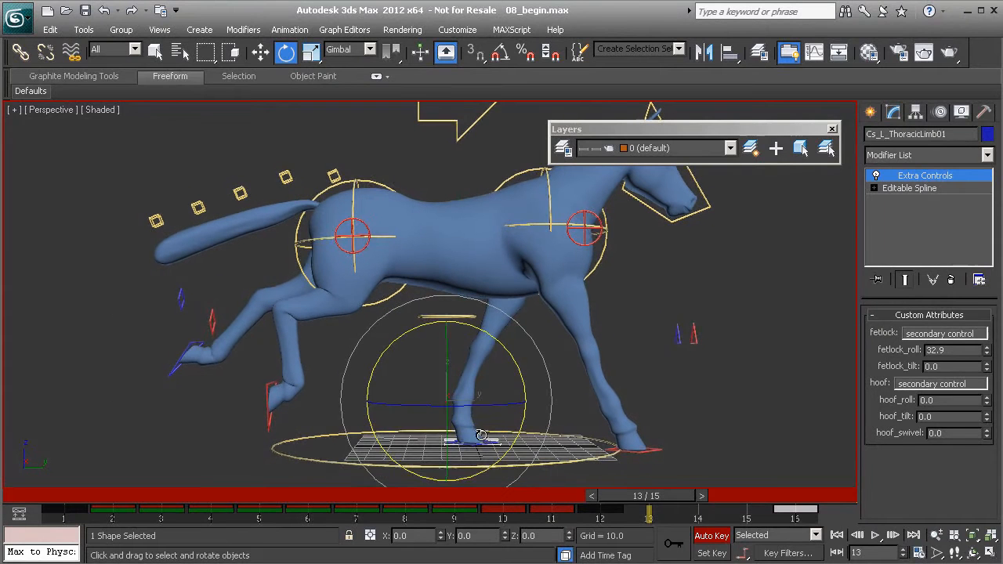
key(w)
drag(466, 375, 438, 342)
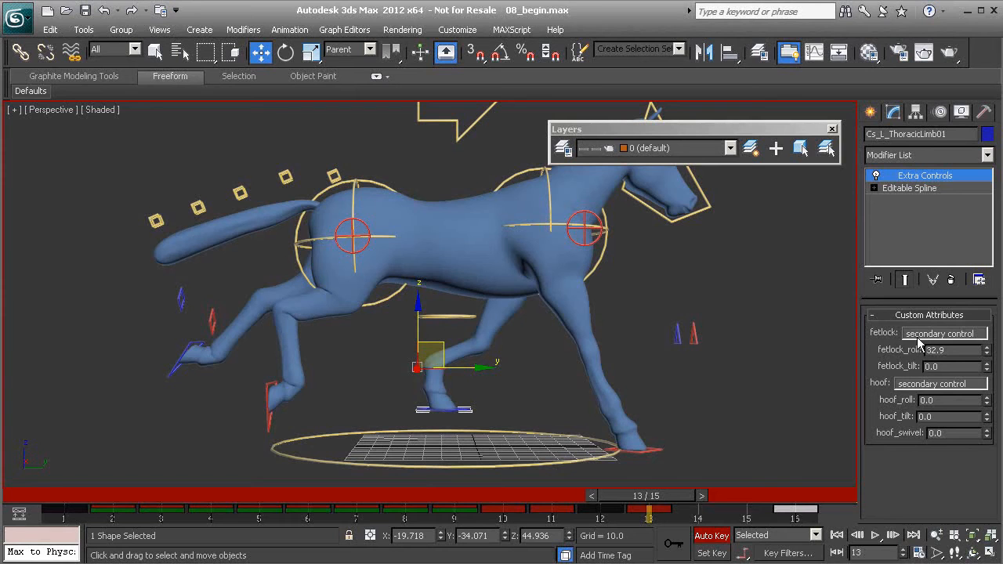
right_click(987, 352)
- Rotate the left front hoof control about X until nearly vertical, and shift it about 4 units forward and 2 up
key(e)
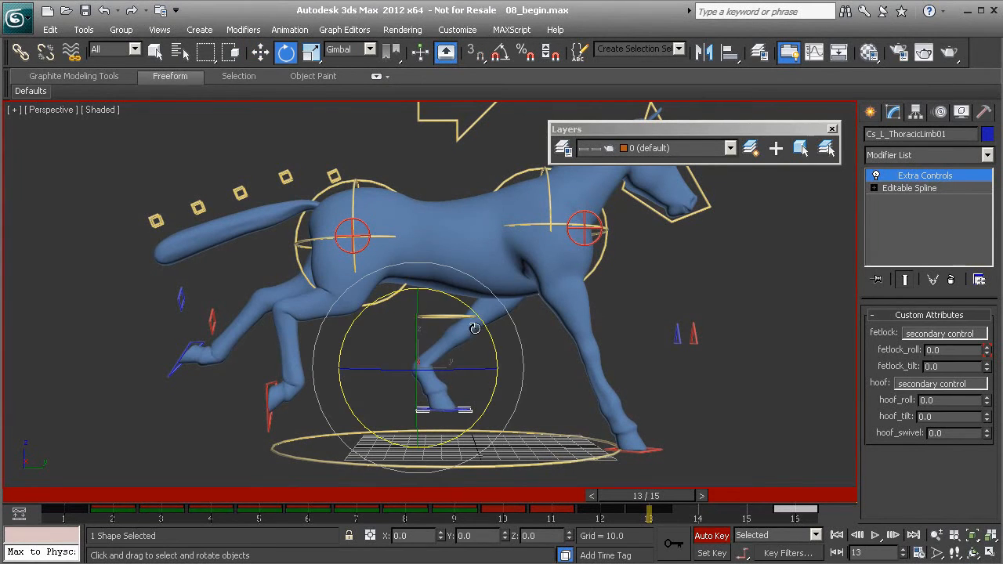
drag(474, 313, 508, 356)
key(w)
drag(440, 344, 446, 340)
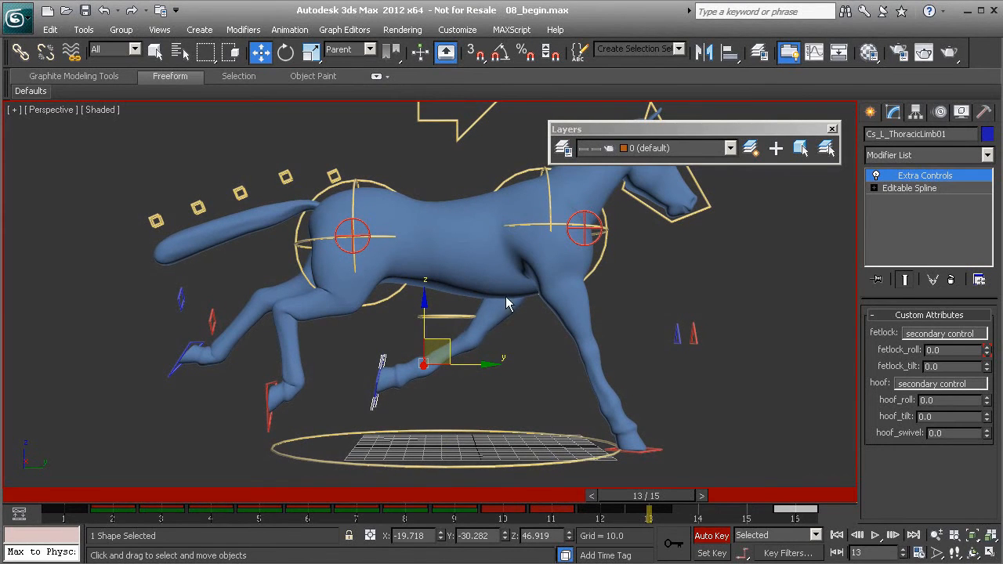
drag(613, 498, 633, 504)
- Move the left scapula control about 2.5 units forward and 0.8 units down at frame 13, and scrub to check it
alt+middle_drag(634, 326, 371, 338)
middle_drag(321, 305, 412, 331)
click(326, 275)
alt+middle_drag(340, 300, 354, 305)
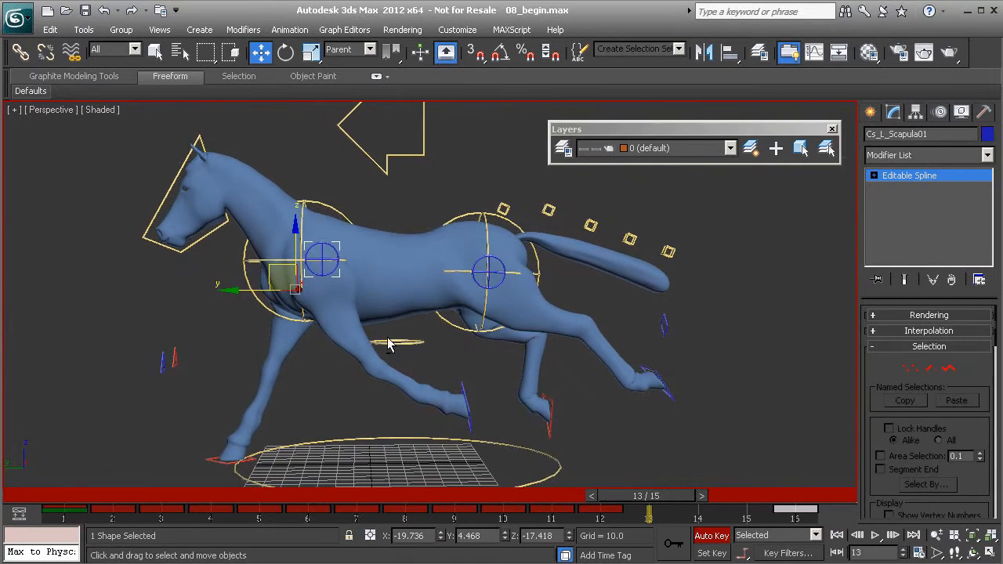
drag(647, 500, 627, 508)
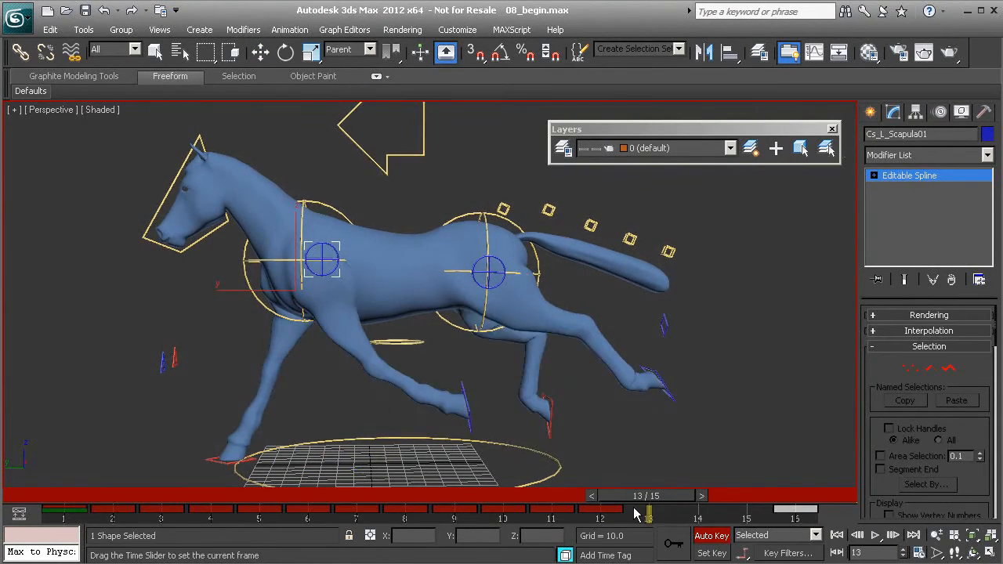
key(w)
middle_drag(344, 271, 376, 275)
scroll(414, 359, up, 2)
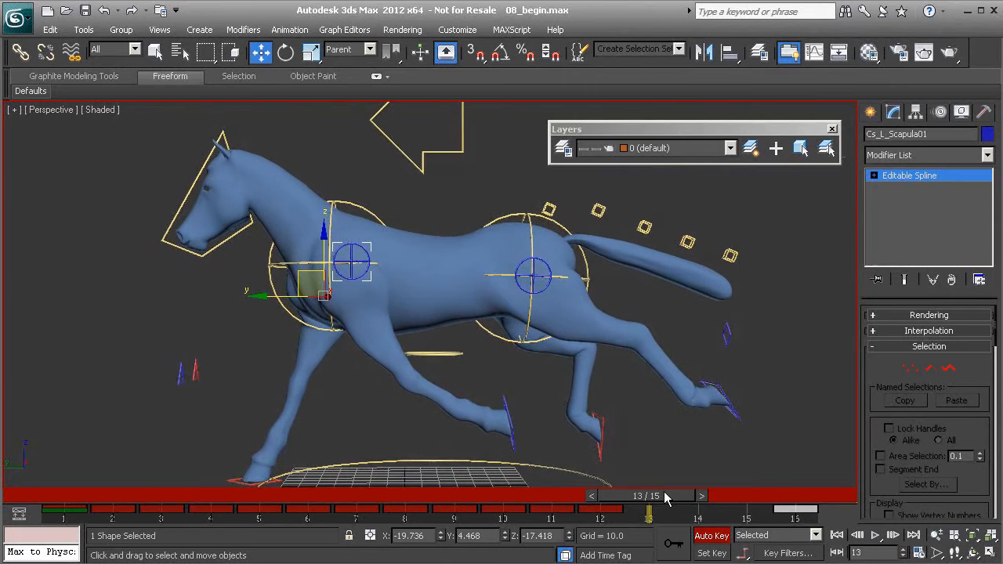
mouse_move(649, 509)
mouse_down()
mouse_move(772, 513)
mouse_move(649, 517)
mouse_up()
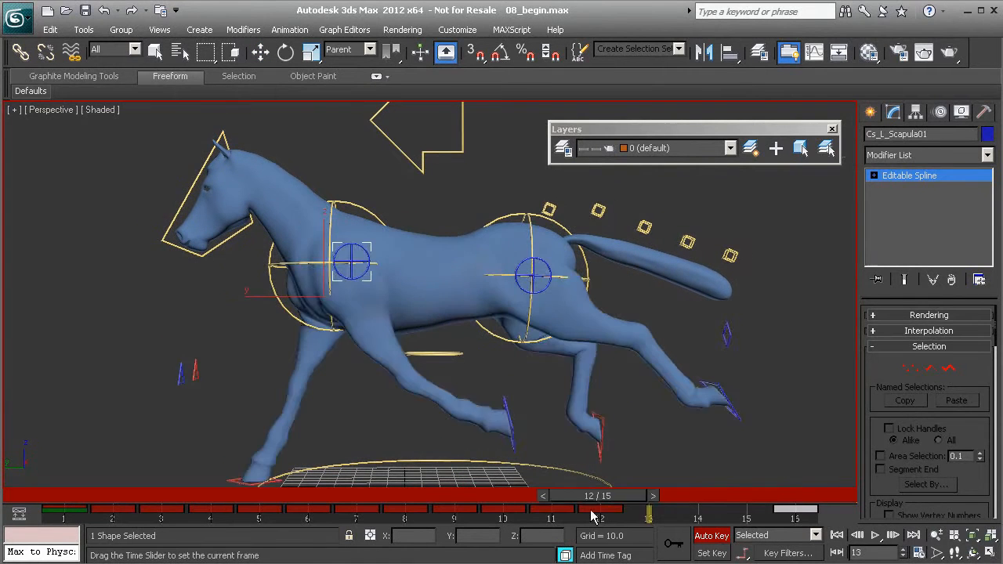
key(w)
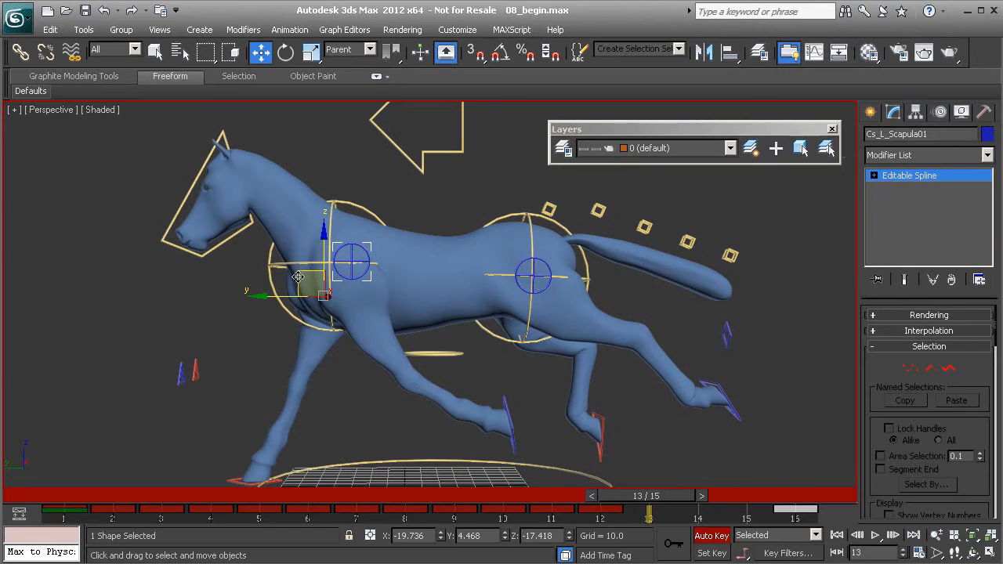
drag(300, 276, 296, 277)
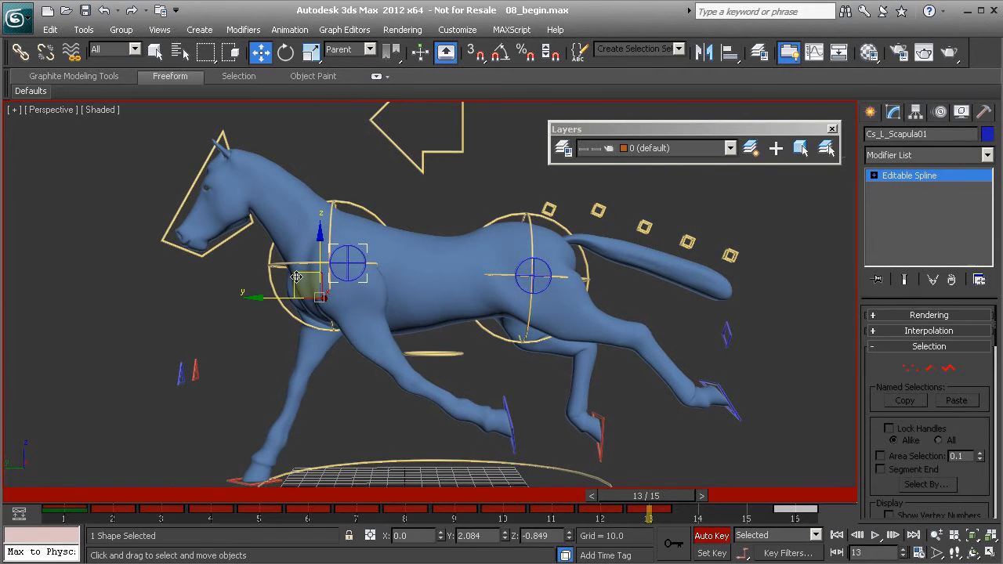
drag(649, 511, 673, 519)
- Move the planted right front hoof control about 31 units back along Y at frame 13
middle_drag(494, 434, 510, 404)
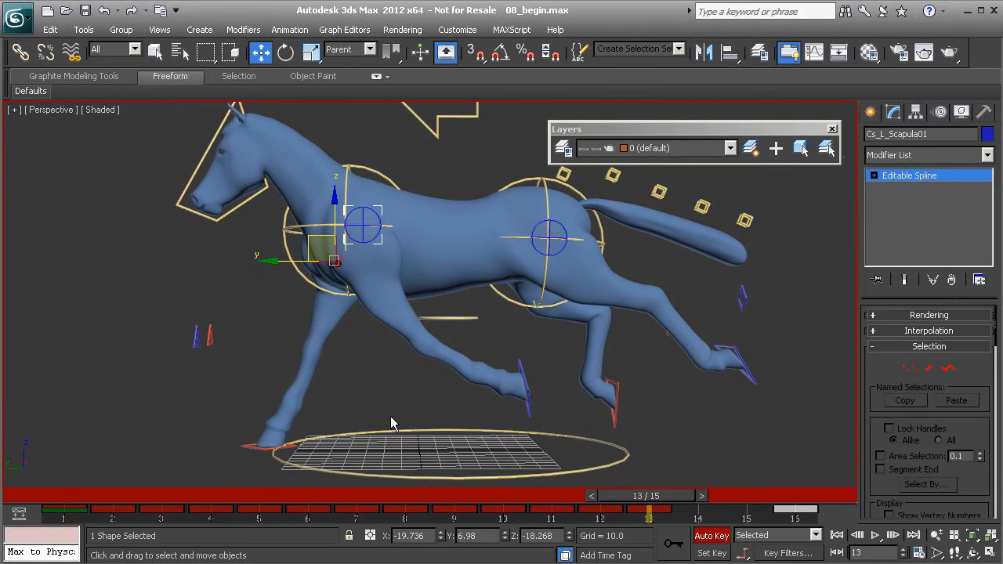
click(252, 448)
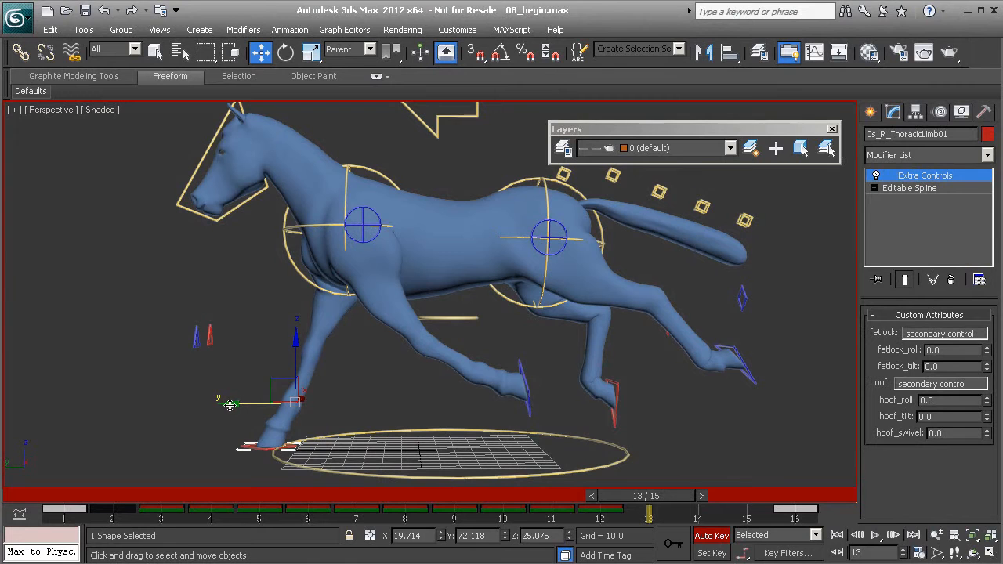
drag(230, 405, 277, 415)
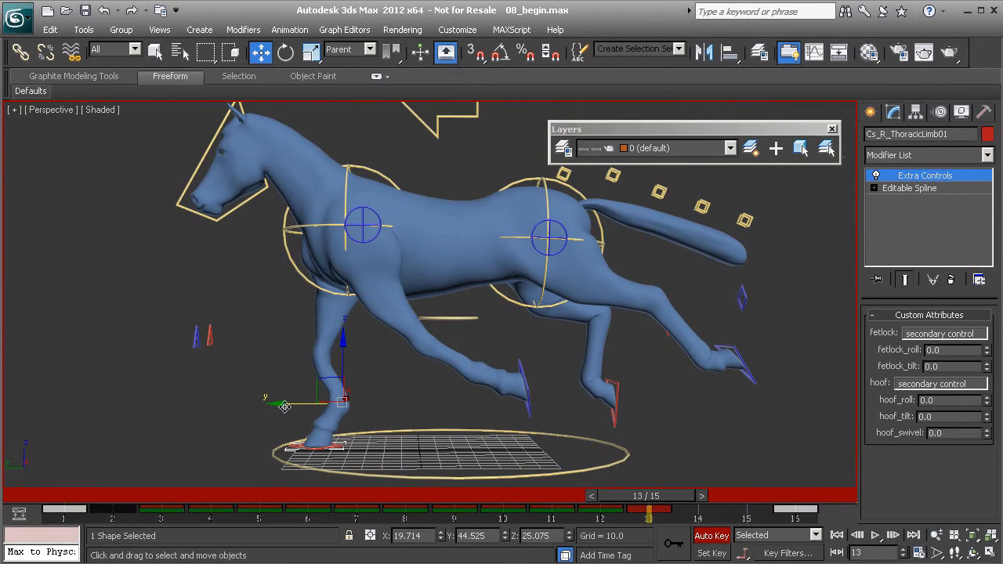
drag(281, 404, 288, 405)
mouse_move(655, 496)
mouse_down()
mouse_move(560, 496)
mouse_move(671, 496)
mouse_move(568, 500)
mouse_move(655, 504)
mouse_up()
key(w)
- Select the body arrow control and the three airborne hoof controls, and raise them together slightly along Z at frame 13
middle_drag(441, 186, 437, 210)
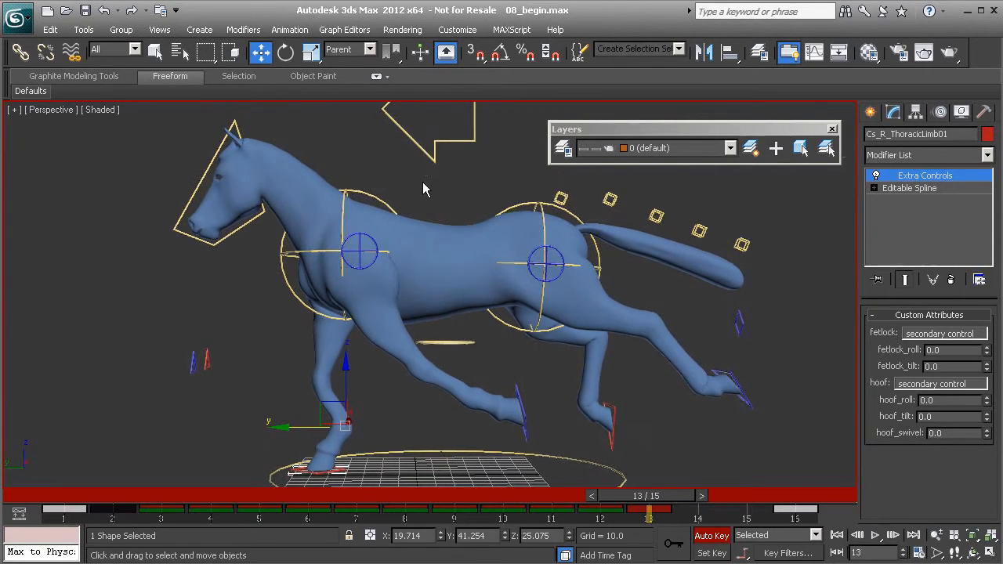
click(435, 162)
scroll(467, 270, down, 2)
middle_drag(467, 271, 436, 254)
drag(474, 361, 559, 398)
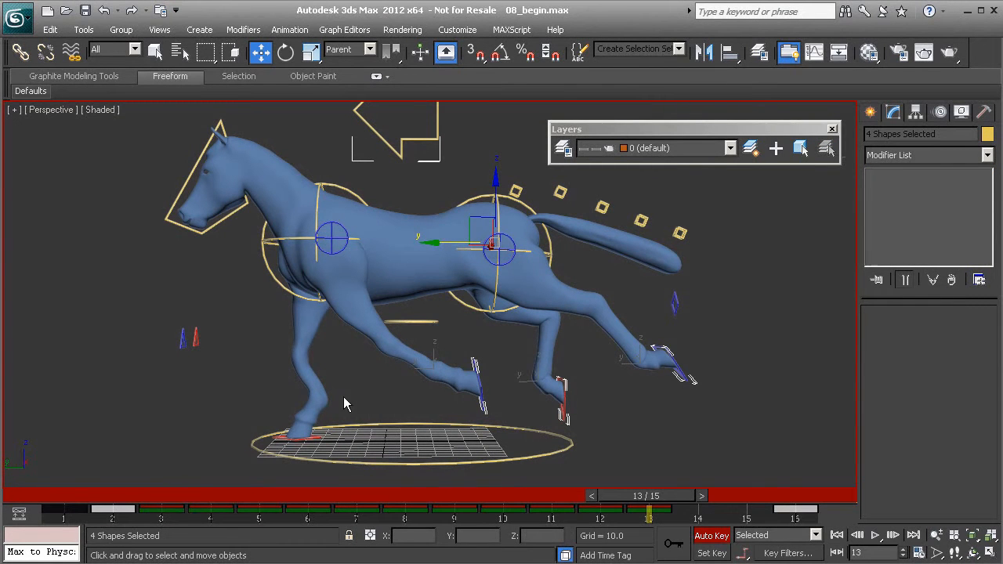
middle_drag(437, 246, 442, 257)
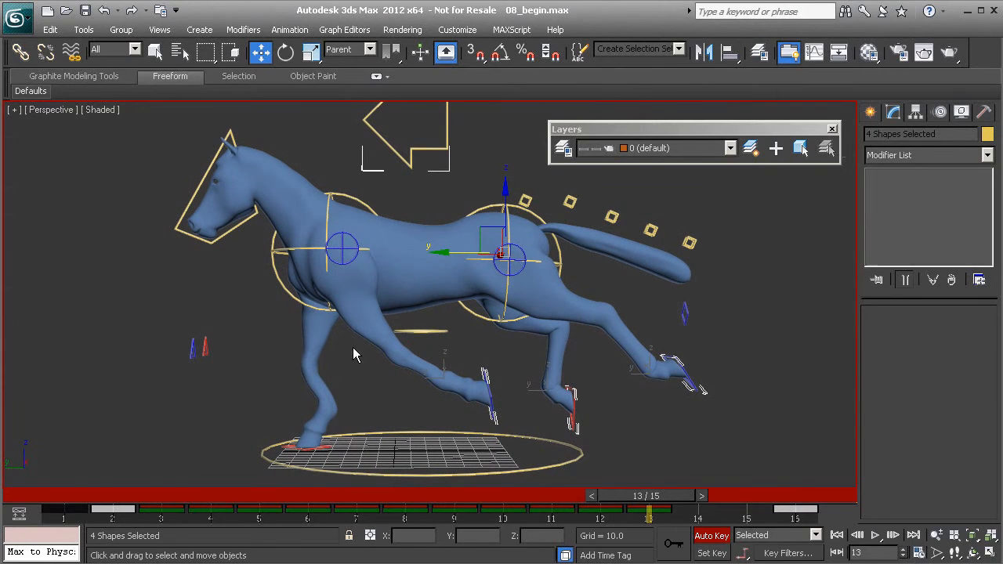
drag(505, 189, 509, 180)
mouse_move(635, 495)
mouse_down()
mouse_move(469, 482)
mouse_move(686, 511)
mouse_move(481, 500)
mouse_move(657, 505)
mouse_move(549, 500)
mouse_move(637, 508)
mouse_up()
key(w)
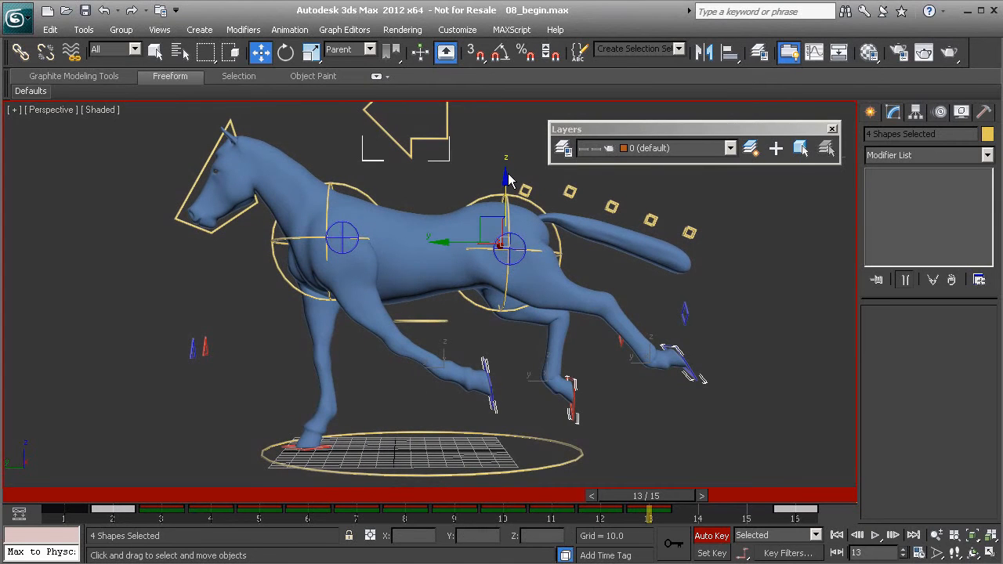
drag(505, 176, 504, 177)
mouse_move(655, 508)
mouse_down()
mouse_move(553, 510)
mouse_move(659, 513)
mouse_up()
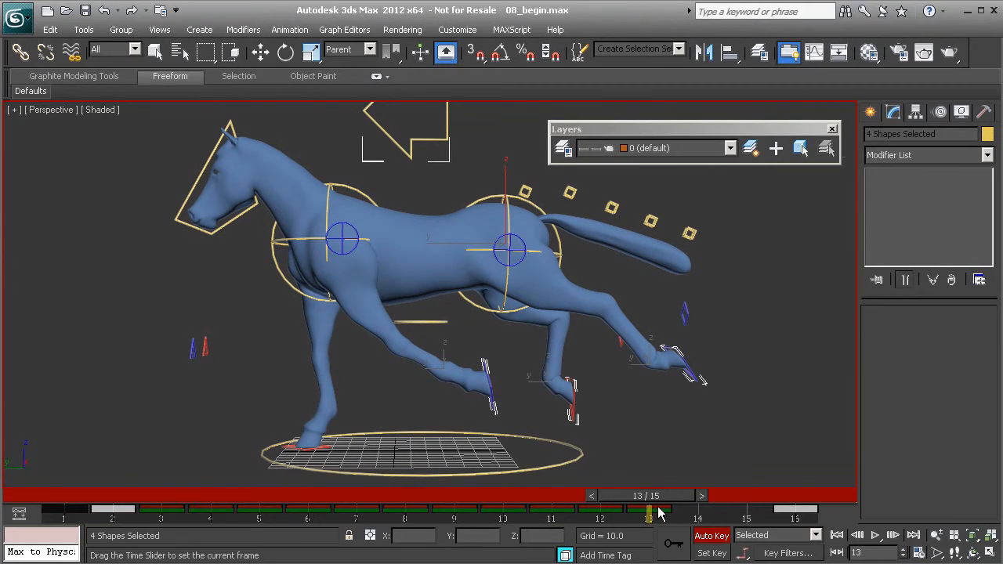
- Go to frame 14 and slide the planted right front hoof control farther back along Y
drag(658, 513, 696, 513)
key(w)
scroll(430, 433, up, 3)
click(312, 446)
middle_drag(308, 386, 337, 387)
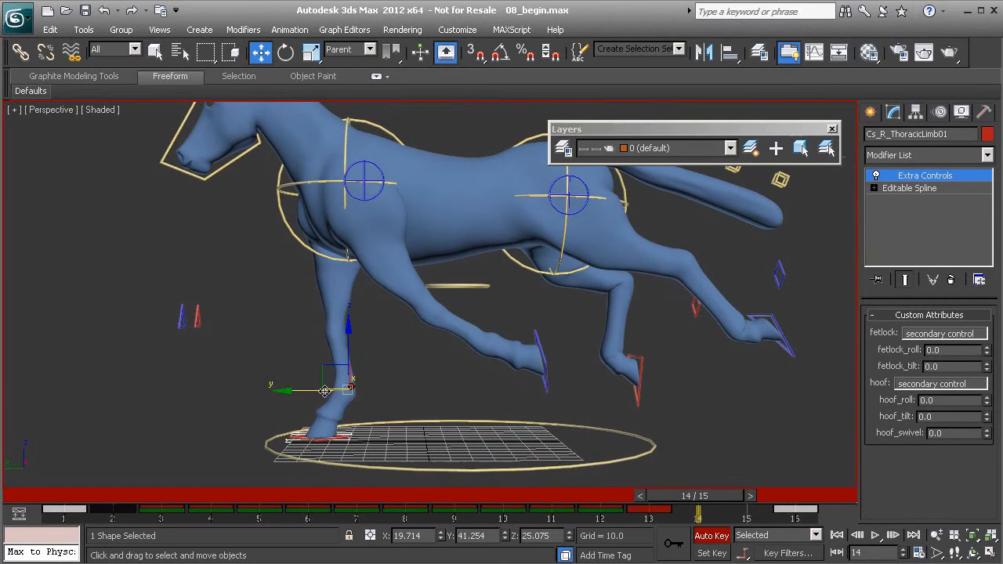
drag(281, 390, 319, 393)
alt+middle_drag(319, 393, 390, 263)
alt+middle_drag(399, 378, 436, 389)
drag(418, 384, 414, 384)
- Move the right scapula control back and down to about Y 17.3, Z -25.9 at frame 14
click(426, 213)
middle_drag(471, 261, 496, 309)
drag(478, 222, 469, 239)
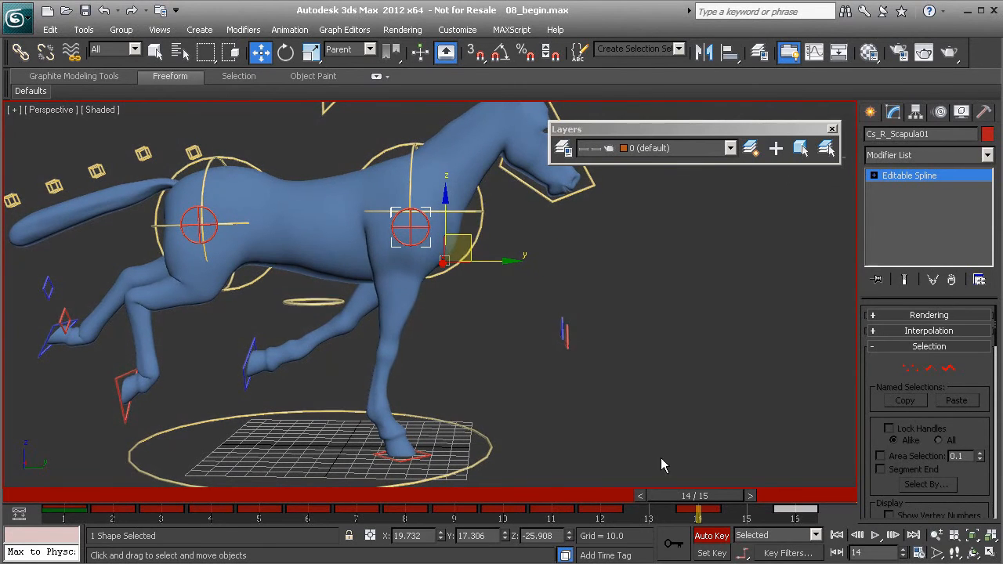
- Move the right scapula control about 8 units back and 3 units down at frame 13, and scrub forward to frame 14
drag(702, 496, 652, 496)
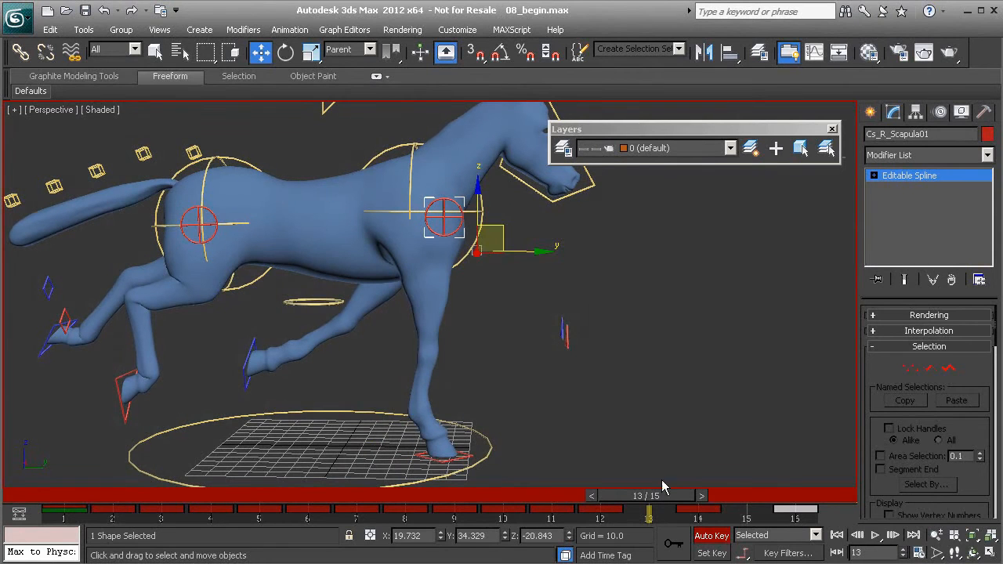
drag(503, 230, 487, 236)
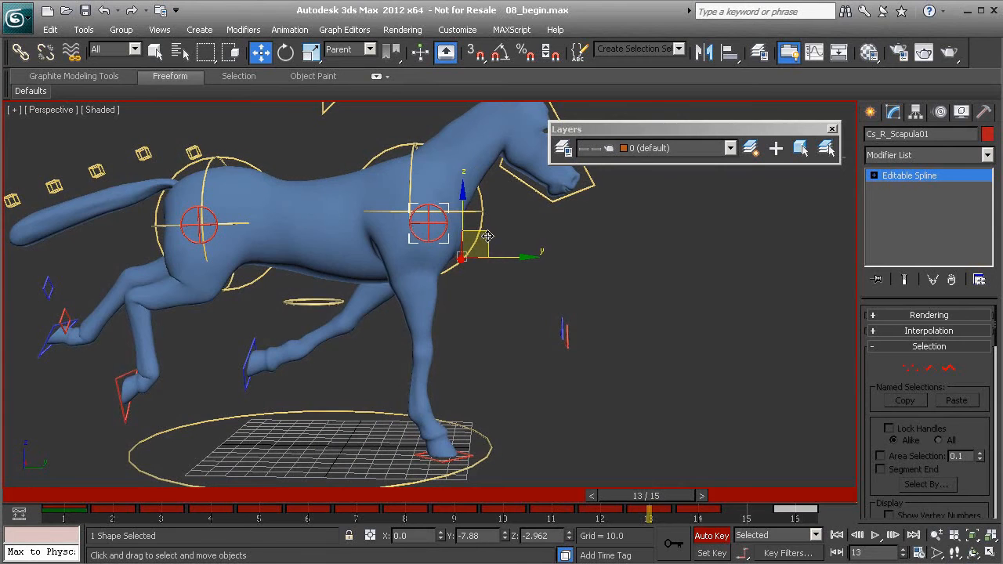
drag(666, 496, 699, 508)
key(w)
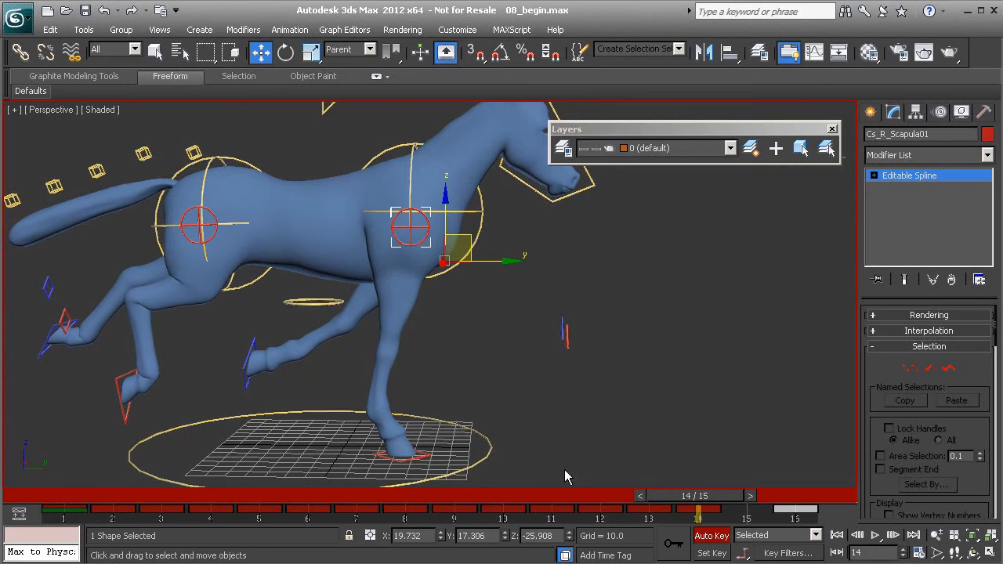
- Move the left front hoof control about 14 units forward and 2 up at frame 14, and rotate it about -32 degrees around X
click(254, 345)
drag(321, 329, 346, 322)
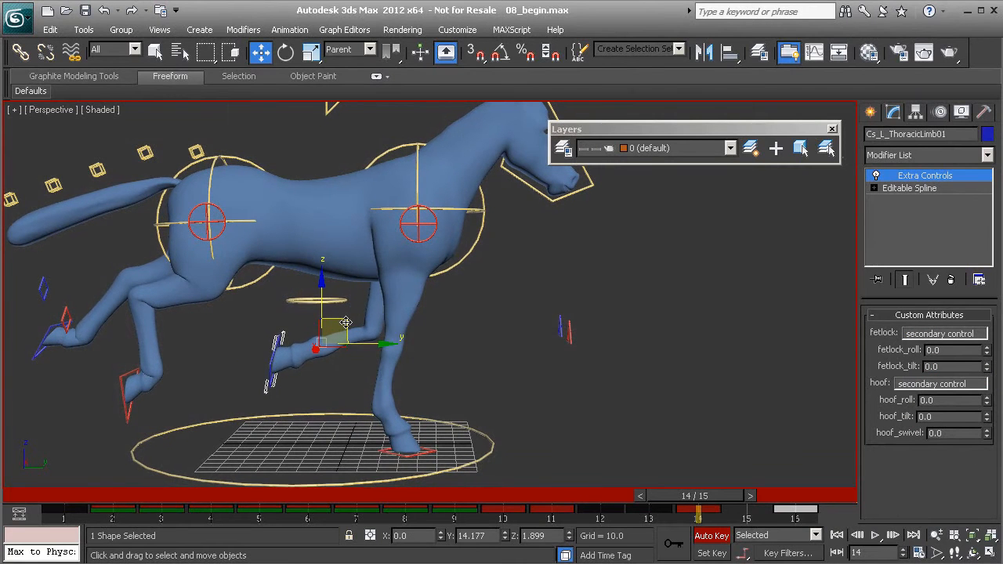
key(e)
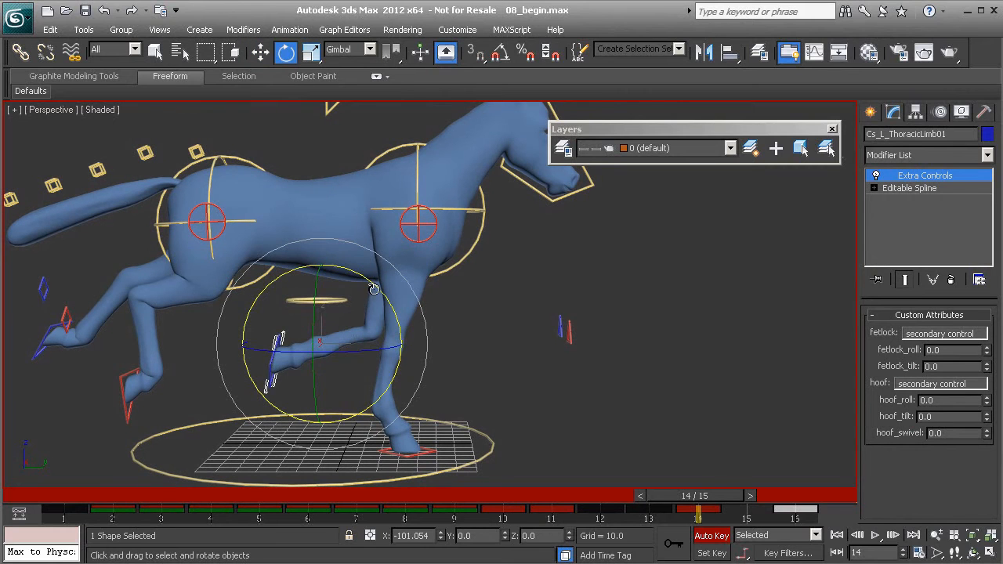
drag(374, 289, 397, 342)
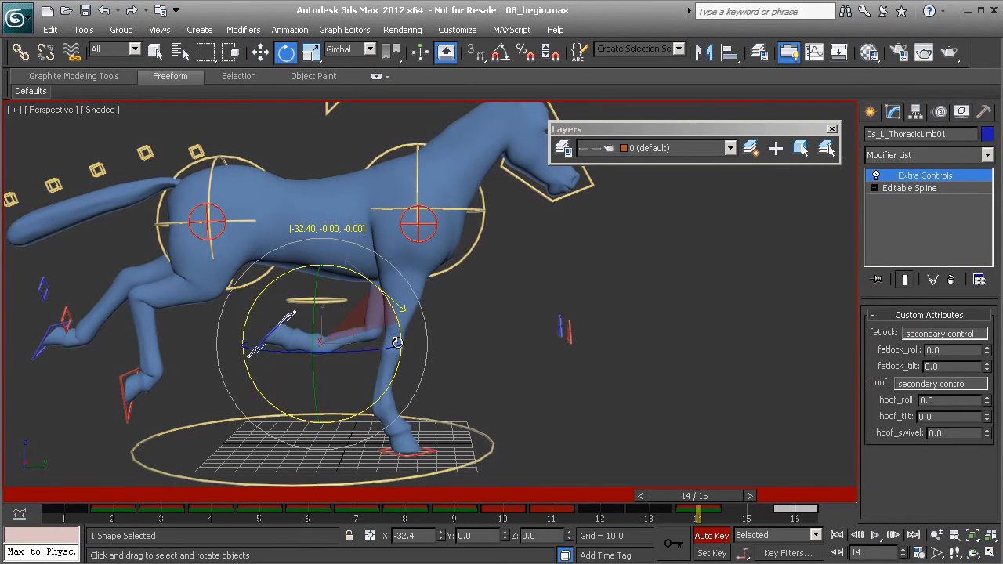
mouse_move(695, 497)
mouse_down()
mouse_move(607, 493)
mouse_move(696, 497)
mouse_move(644, 504)
mouse_move(692, 510)
mouse_move(600, 501)
mouse_move(694, 506)
mouse_up()
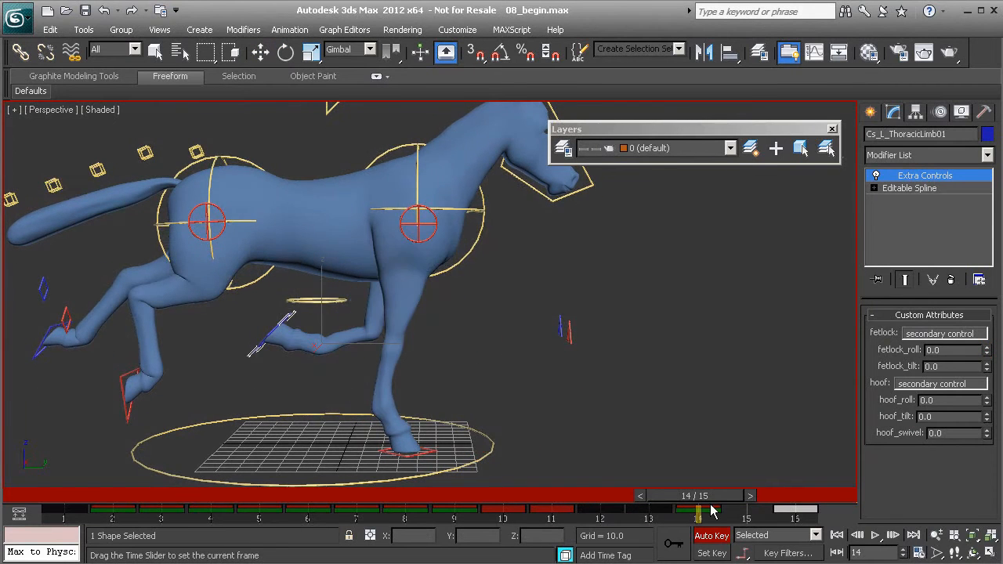
key(e)
- Move the right hind hoof control about 30 units forward and 2.5 down at frame 14, and rotate it about 26 degrees around X
middle_drag(316, 402, 391, 379)
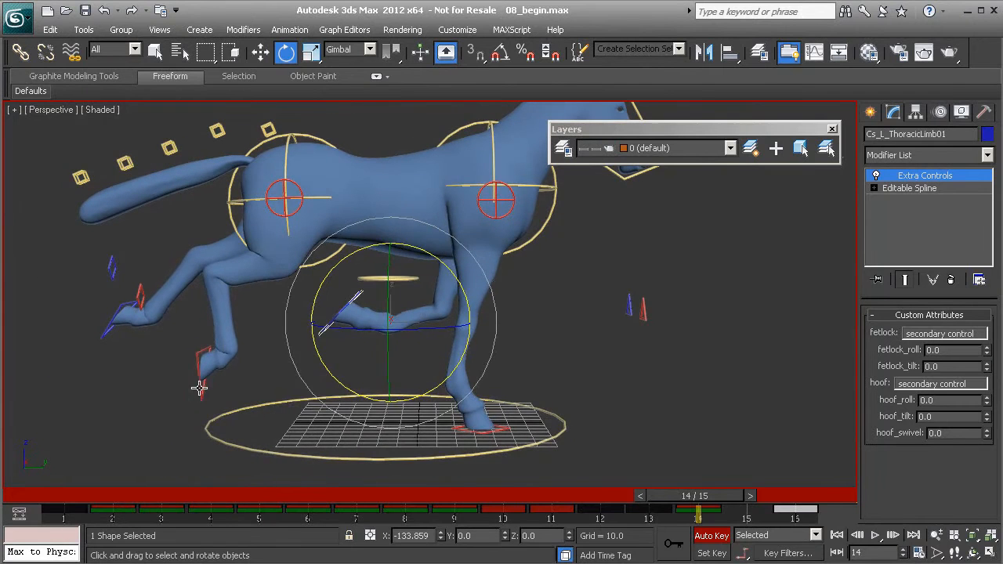
click(200, 387)
key(w)
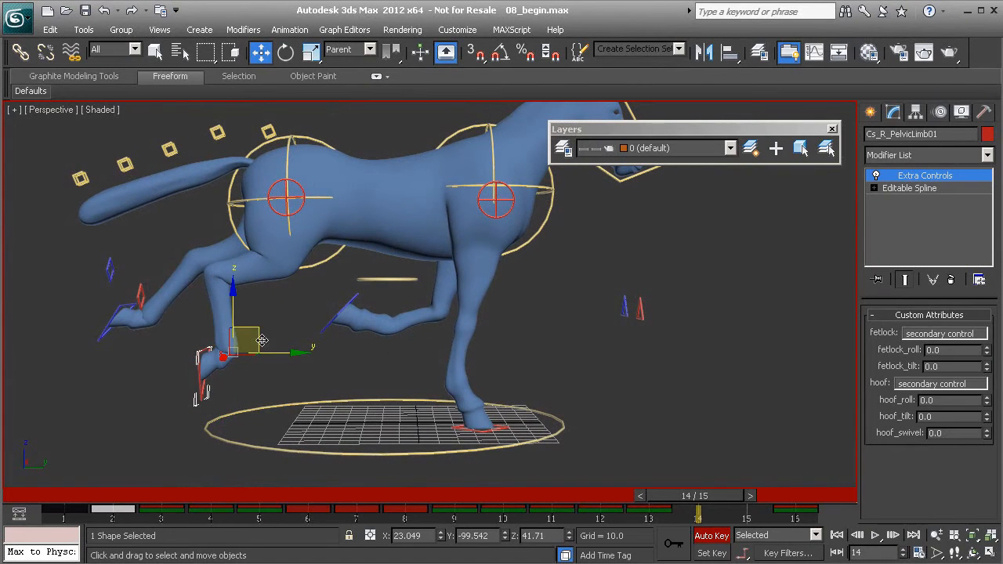
drag(261, 335, 315, 340)
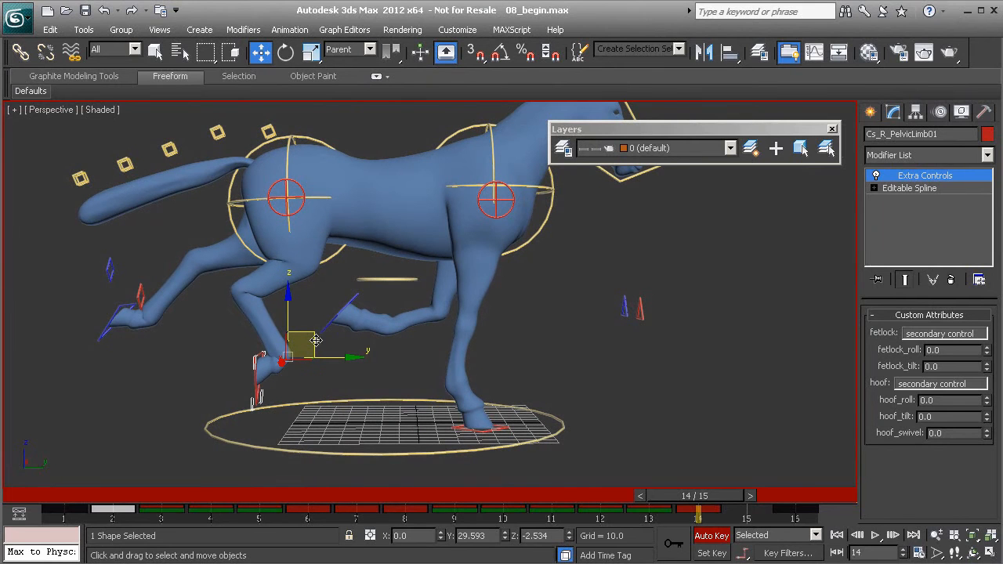
key(e)
drag(357, 333, 322, 274)
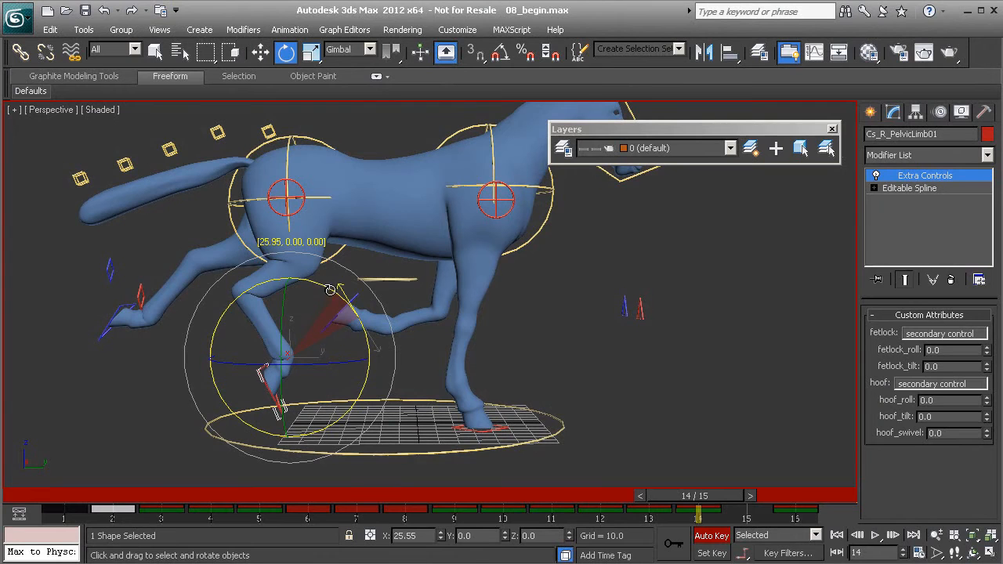
- Move the left hind hoof control at frame 14 to about Y -134.3, Z 40.7, and rotate it to about -134.6 degrees around X
mouse_move(680, 508)
mouse_down()
mouse_move(691, 508)
mouse_move(544, 507)
mouse_move(853, 510)
mouse_move(674, 509)
mouse_move(772, 510)
mouse_move(698, 511)
mouse_up()
key(e)
click(116, 334)
middle_drag(160, 344, 221, 350)
key(w)
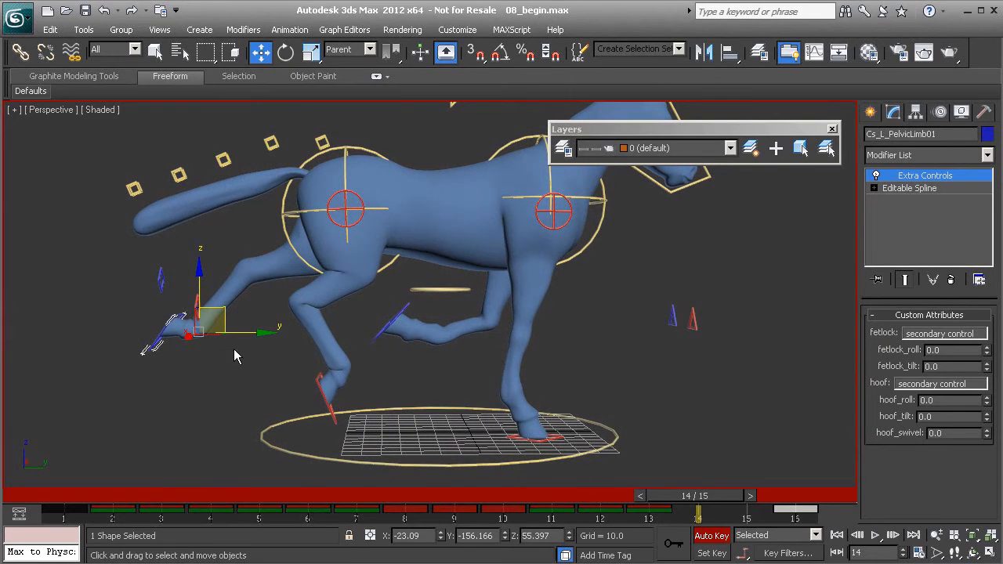
drag(227, 314, 246, 333)
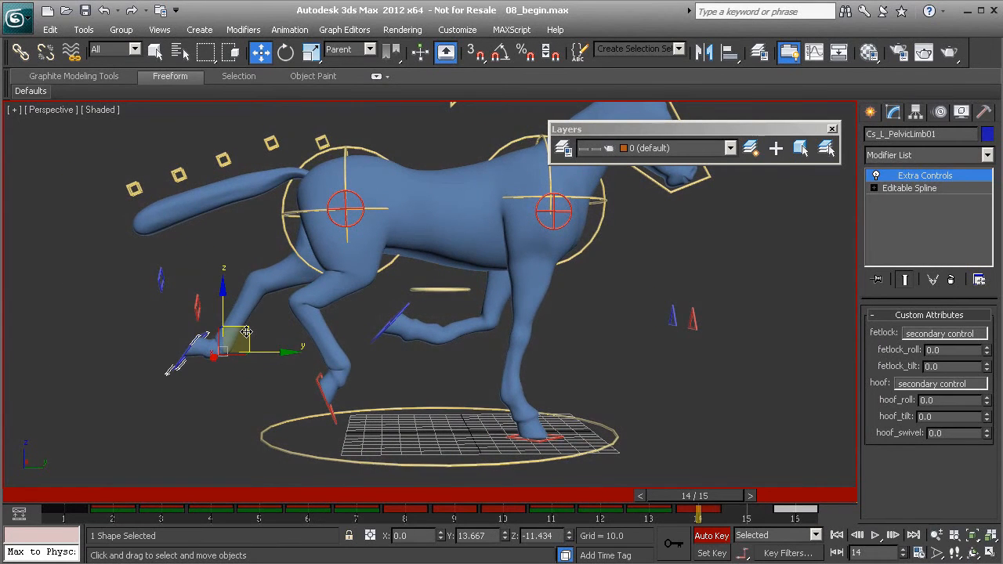
drag(246, 332, 260, 337)
drag(723, 500, 696, 514)
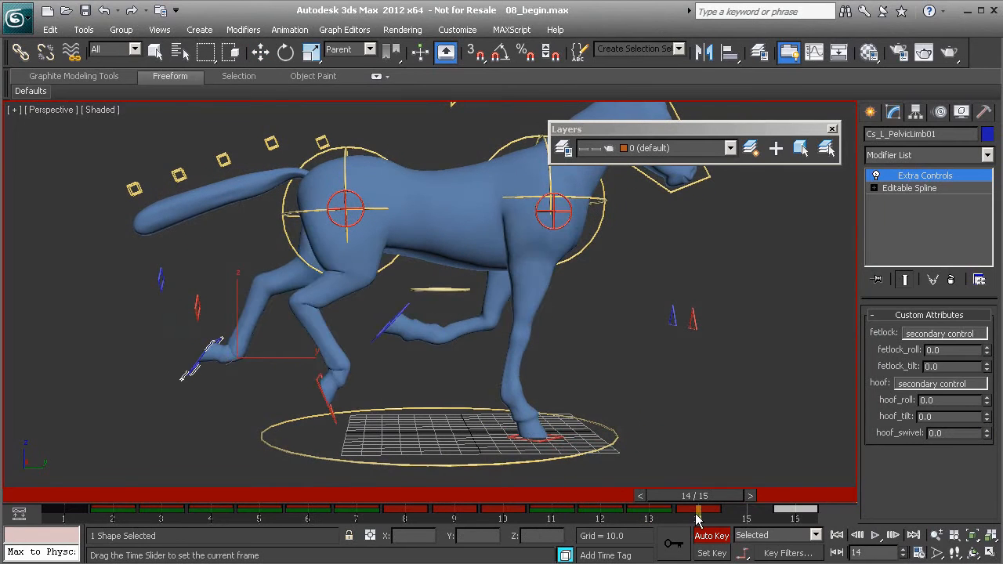
key(w)
key(e)
drag(304, 320, 305, 321)
- Rotate the left hind hoof control at frame 12 by about 10 degrees around X, to about -112.3
drag(687, 496, 623, 519)
key(e)
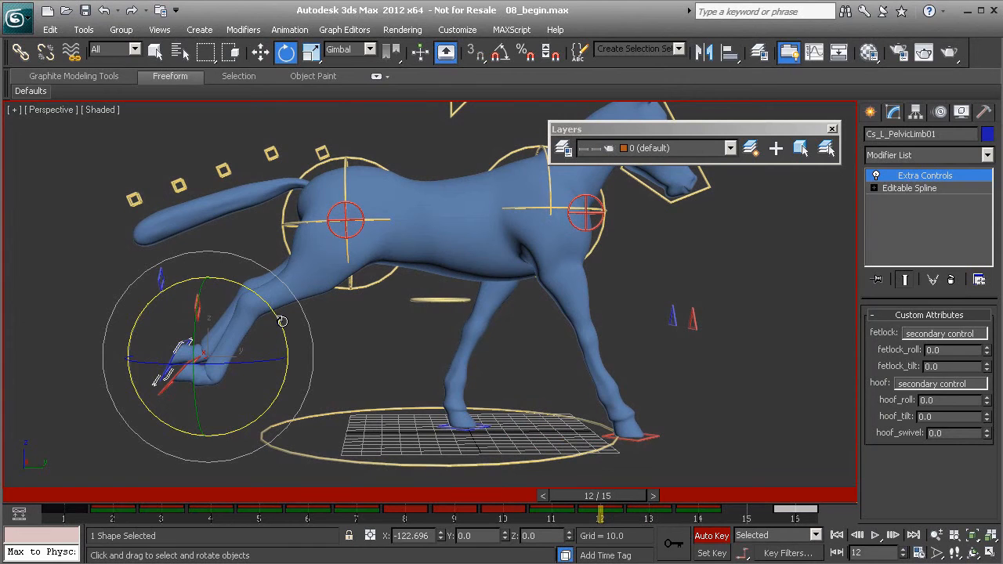
drag(276, 319, 272, 302)
right_click(272, 302)
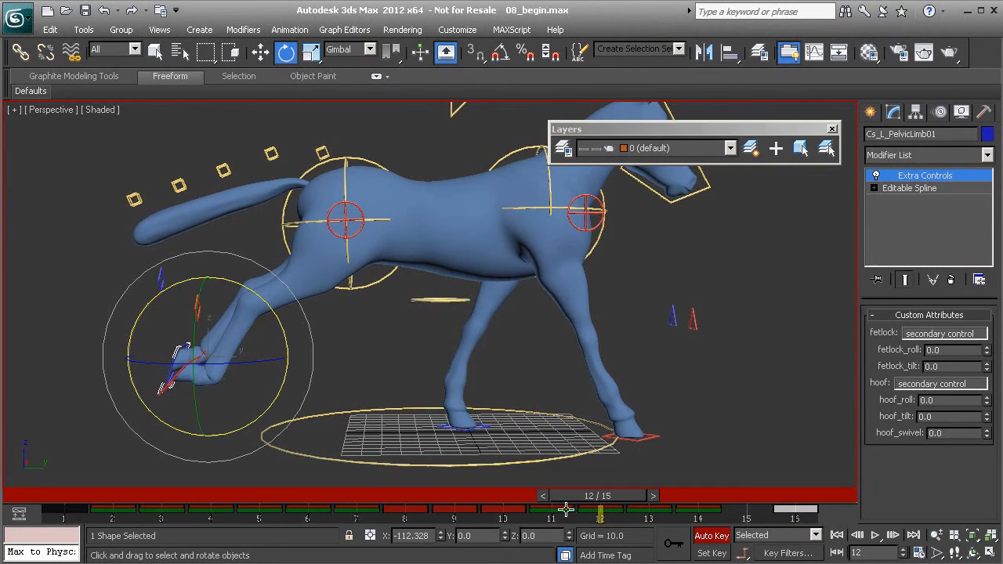
- Raise the horse's COG body control at frame 14 by about 0.4 units along Z
drag(602, 505, 695, 514)
key(e)
middle_drag(533, 391, 534, 426)
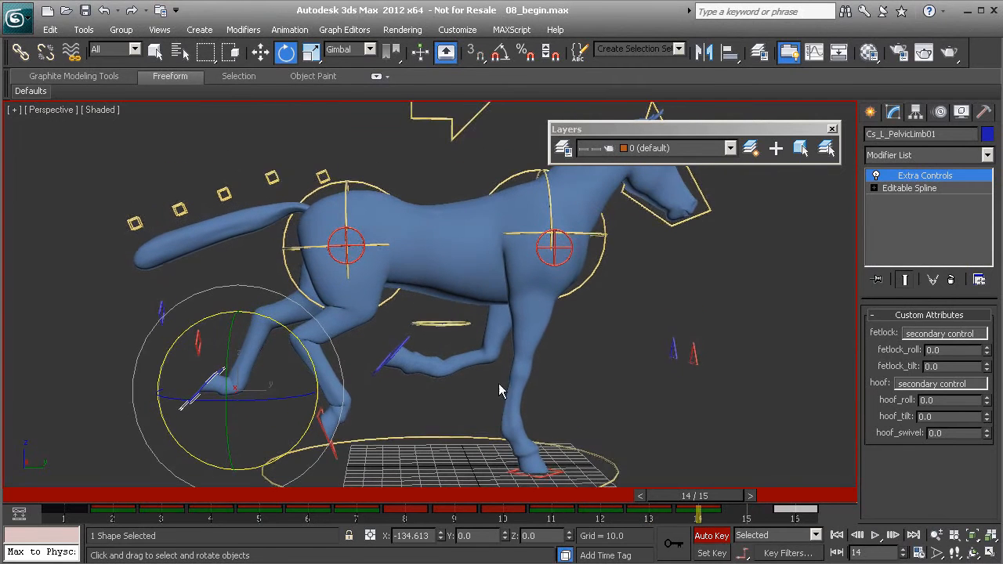
click(451, 131)
middle_drag(462, 199, 463, 210)
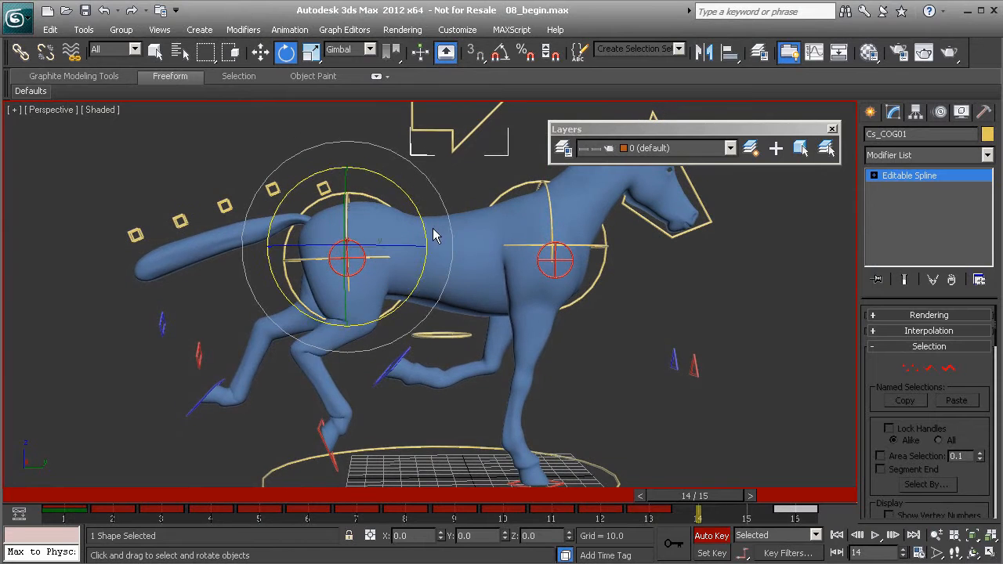
mouse_move(695, 501)
mouse_down()
mouse_move(652, 503)
mouse_move(690, 500)
mouse_up()
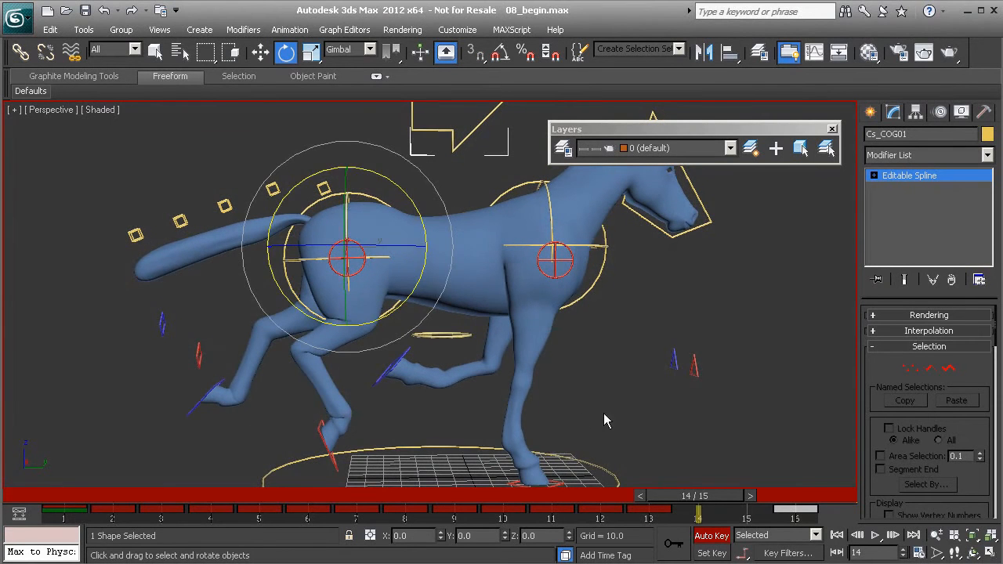
middle_drag(528, 366, 509, 407)
key(w)
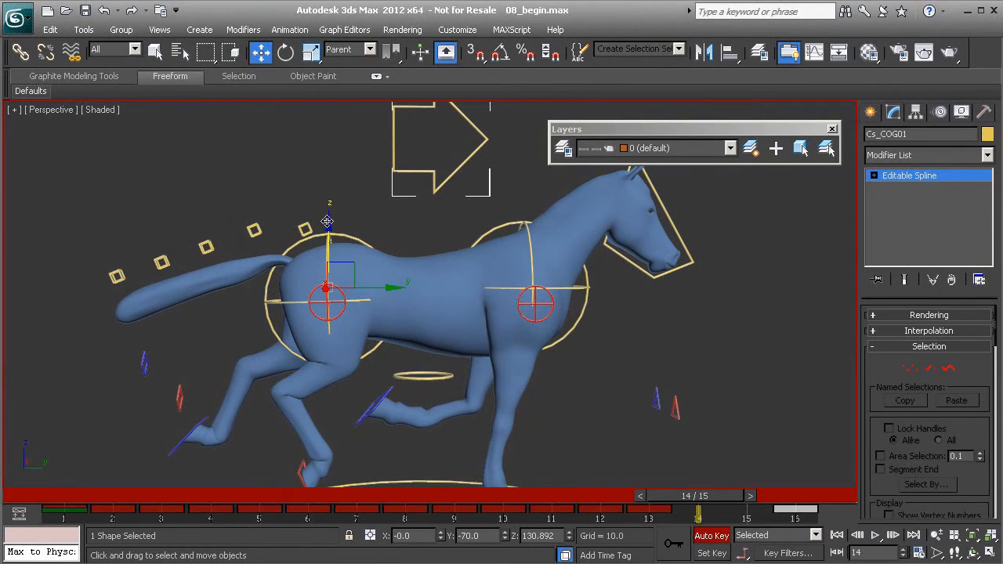
drag(327, 220, 329, 220)
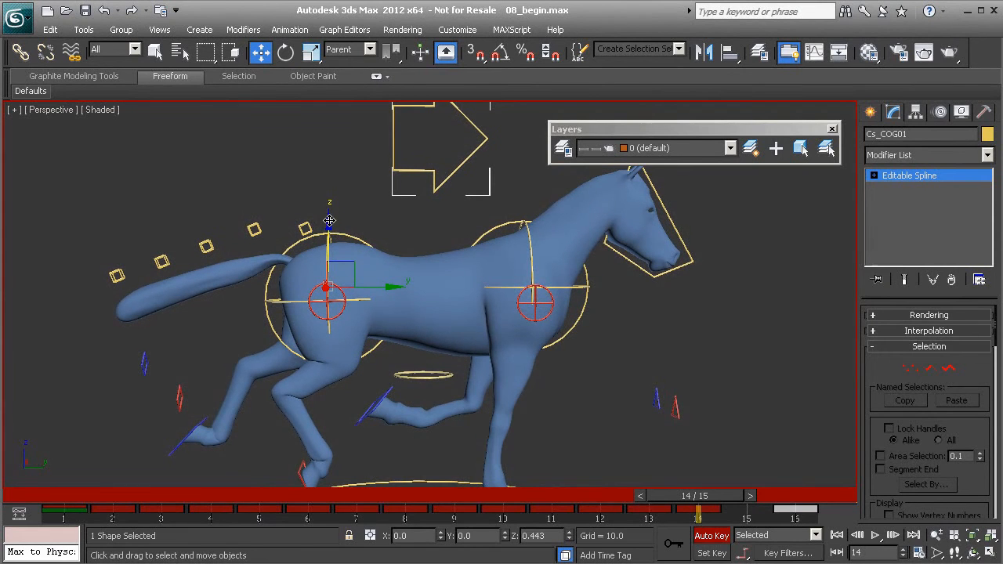
- Move the right front hoof control about 36 units back along Y at frame 15
drag(690, 496, 735, 530)
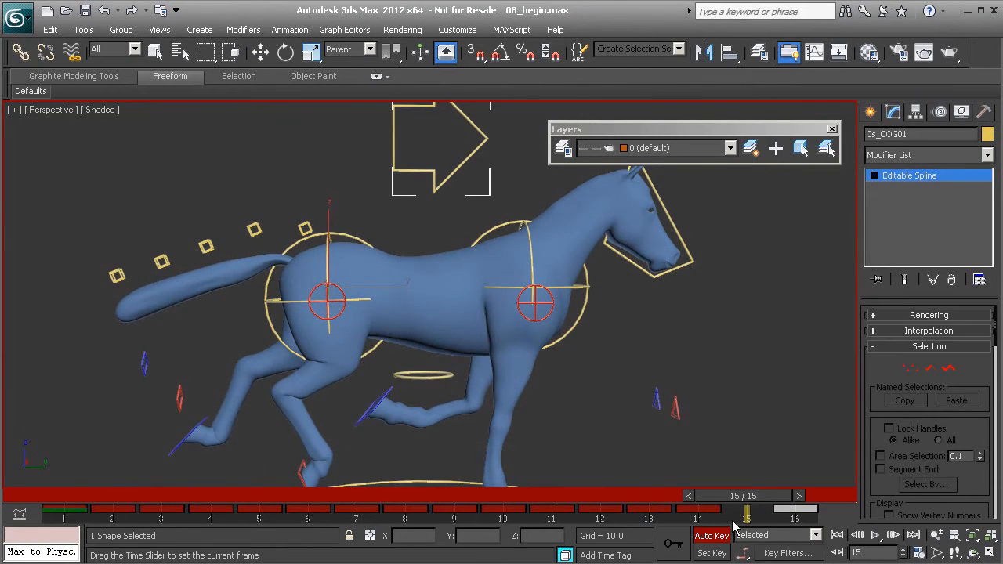
key(w)
middle_drag(417, 398, 425, 304)
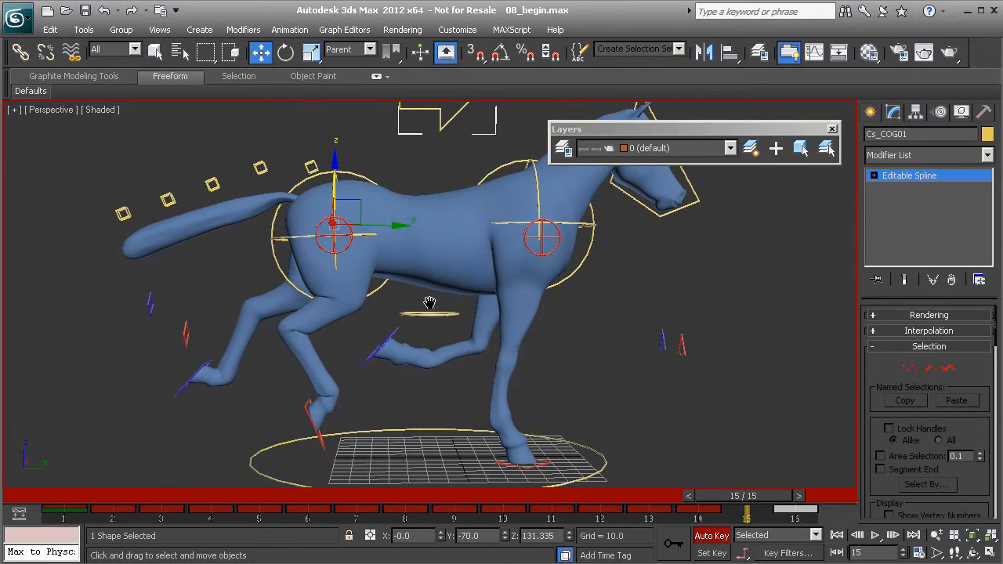
click(551, 465)
alt+middle_drag(569, 473, 564, 430)
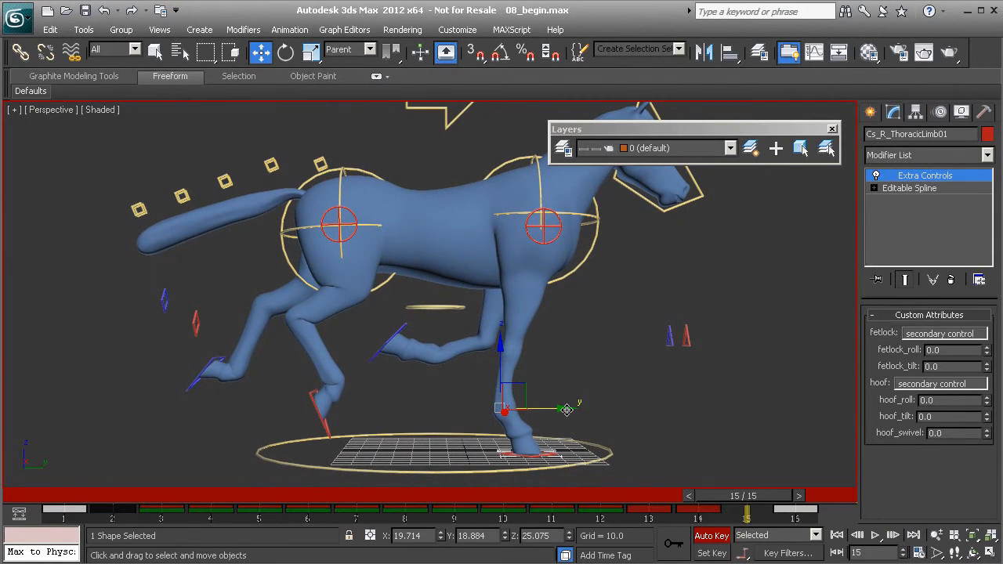
drag(567, 410, 501, 408)
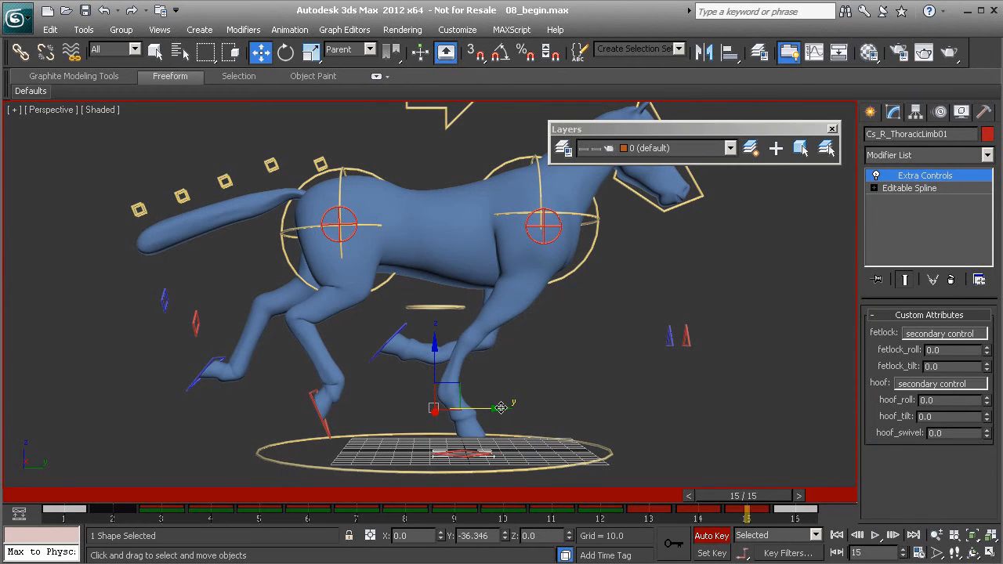
- Move the right scapula control about 6 units back and 3.5 units down at frame 15
middle_drag(533, 313, 537, 338)
click(552, 268)
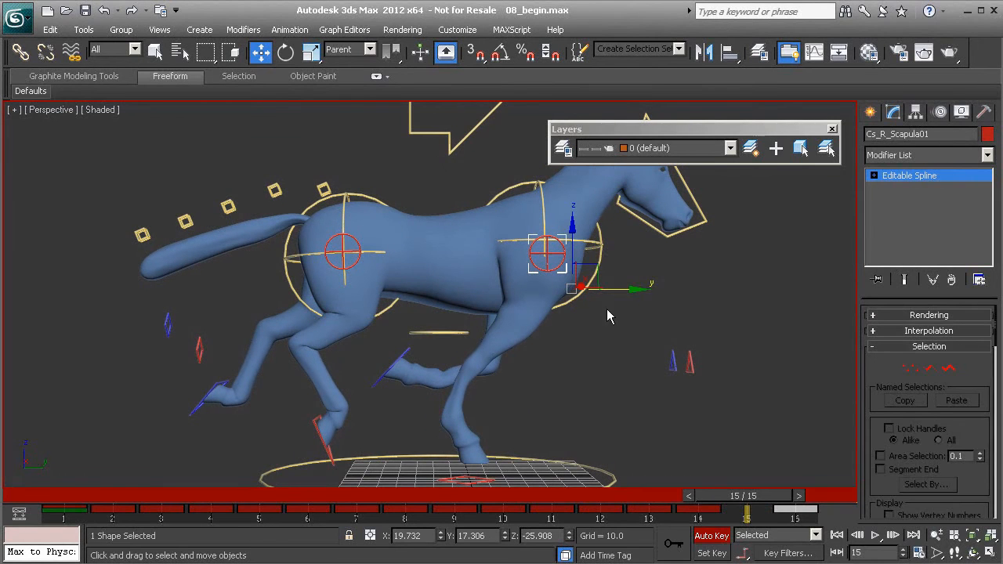
drag(595, 264, 584, 270)
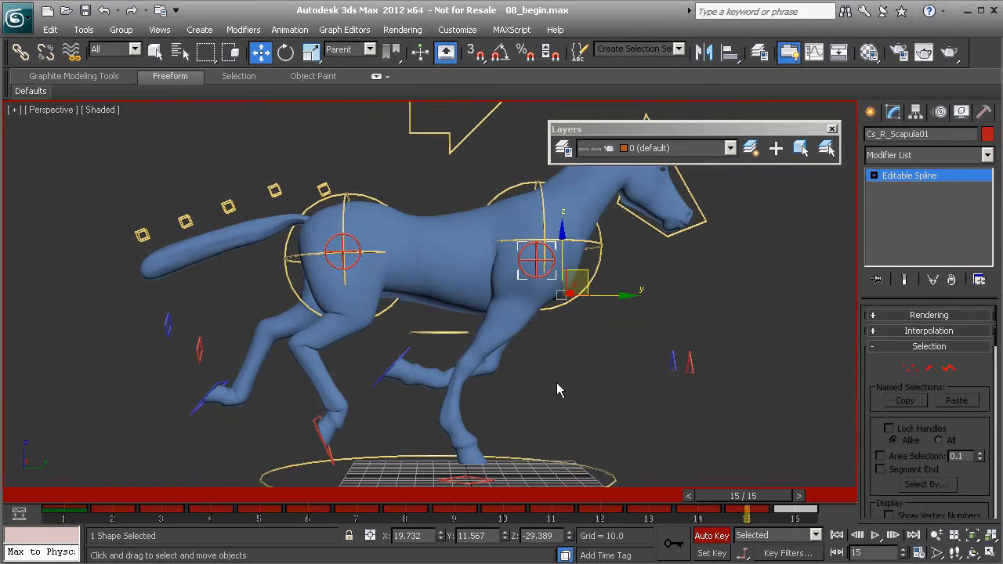
- Shift the right front hoof control forward along Y at frame 15, and try a fetlock roll of about 22
middle_drag(525, 414, 522, 381)
click(491, 450)
alt+middle_drag(518, 448, 515, 413)
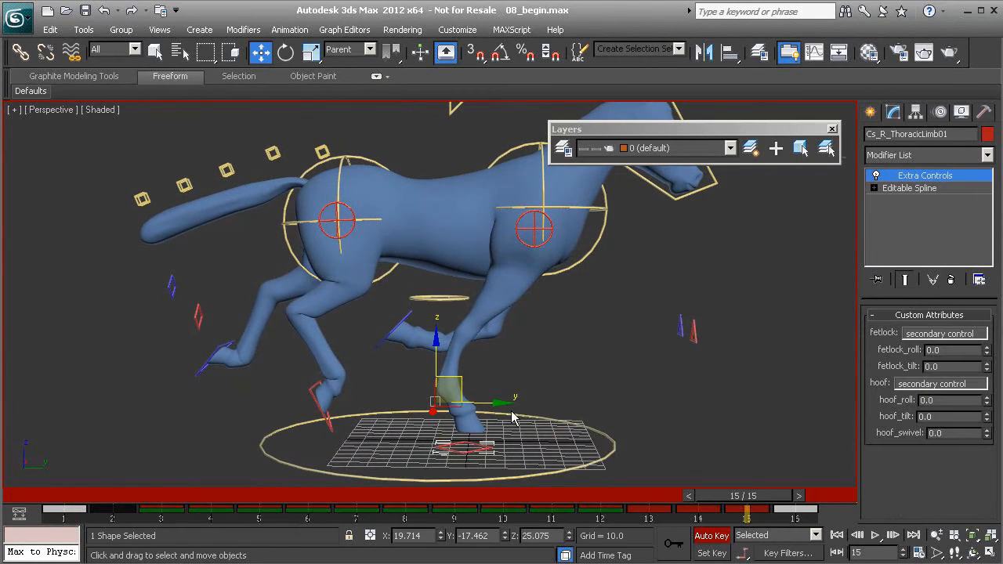
drag(501, 404, 513, 405)
drag(987, 350, 988, 315)
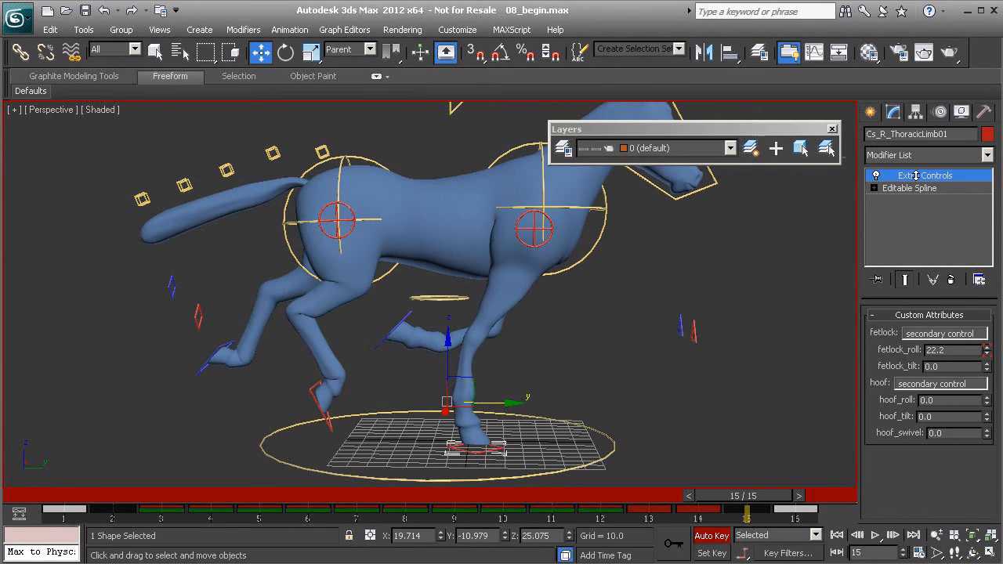
drag(509, 402, 531, 408)
- Move the left front hoof control about 17 units forward and 4.5 down at frame 15, and rotate it about -8 degrees around X
drag(757, 498, 693, 499)
key(w)
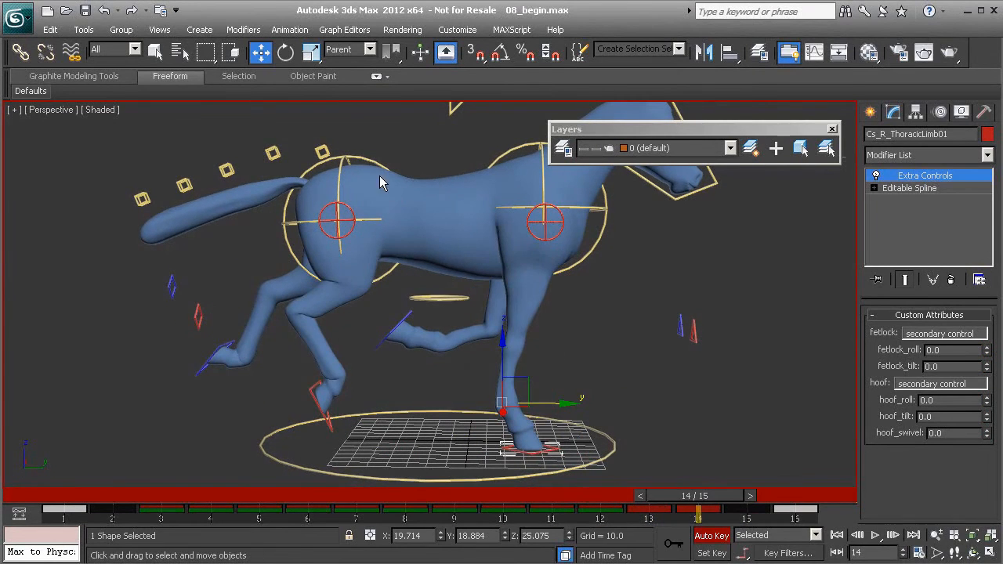
click(406, 318)
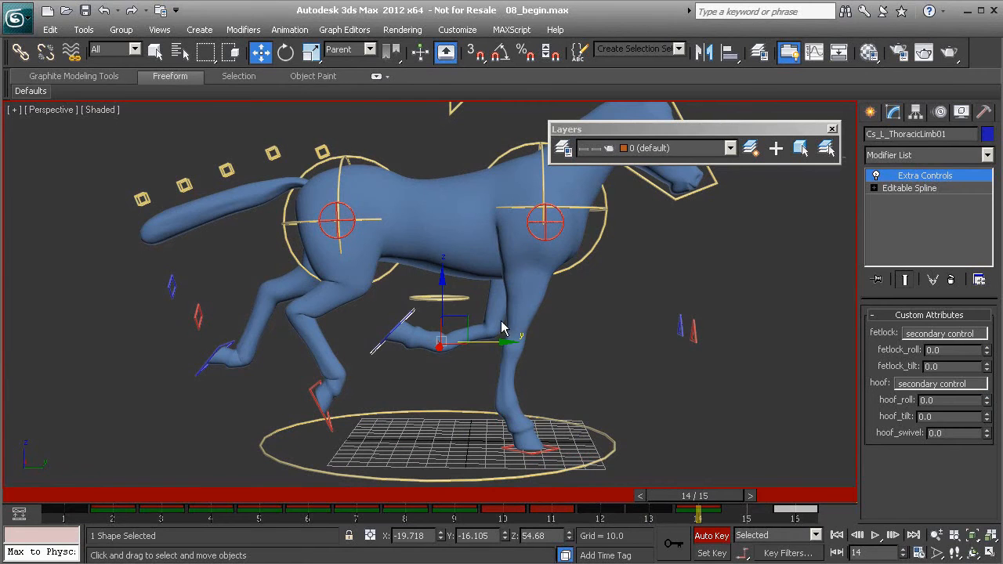
alt+middle_drag(490, 337, 483, 329)
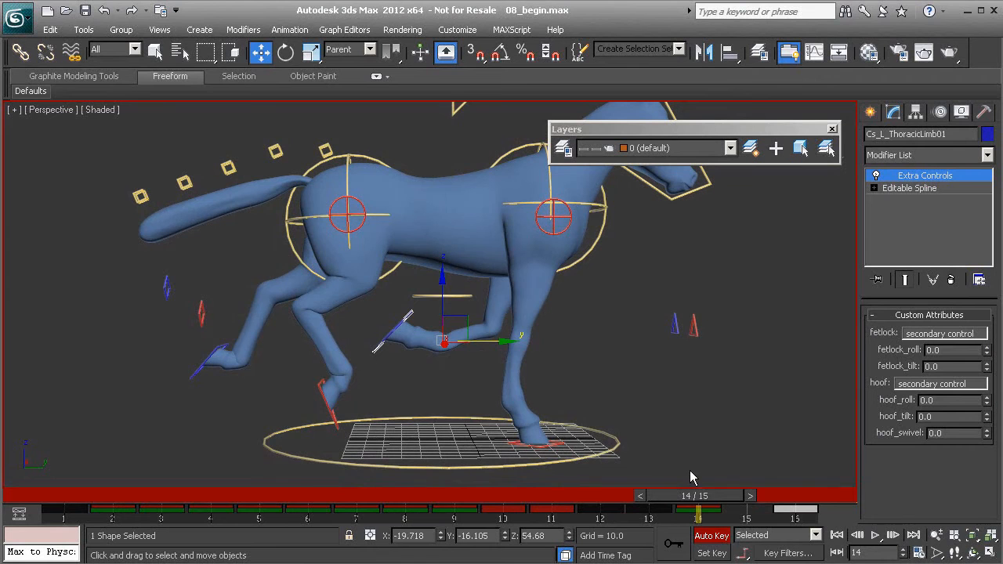
drag(710, 504, 759, 505)
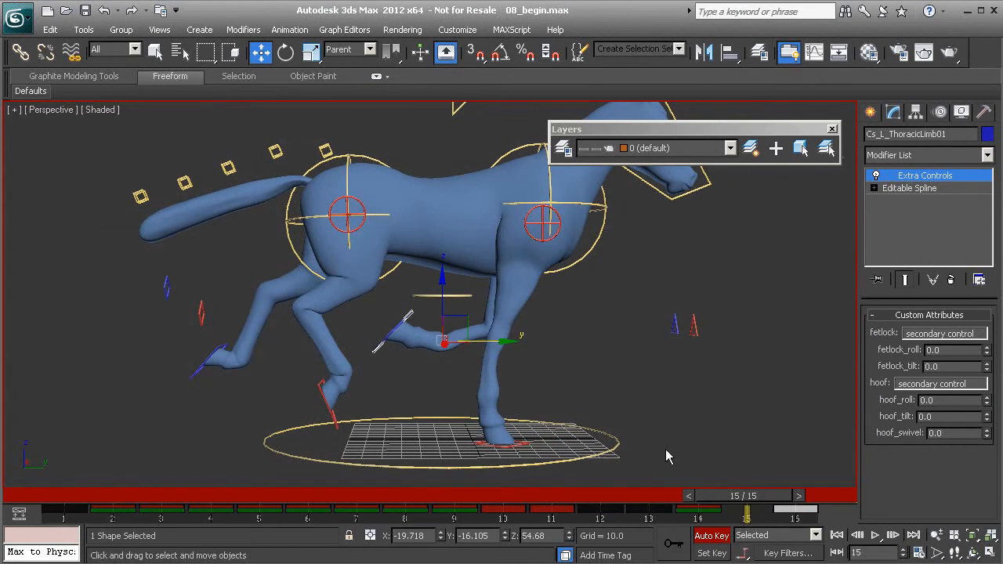
drag(469, 315, 494, 323)
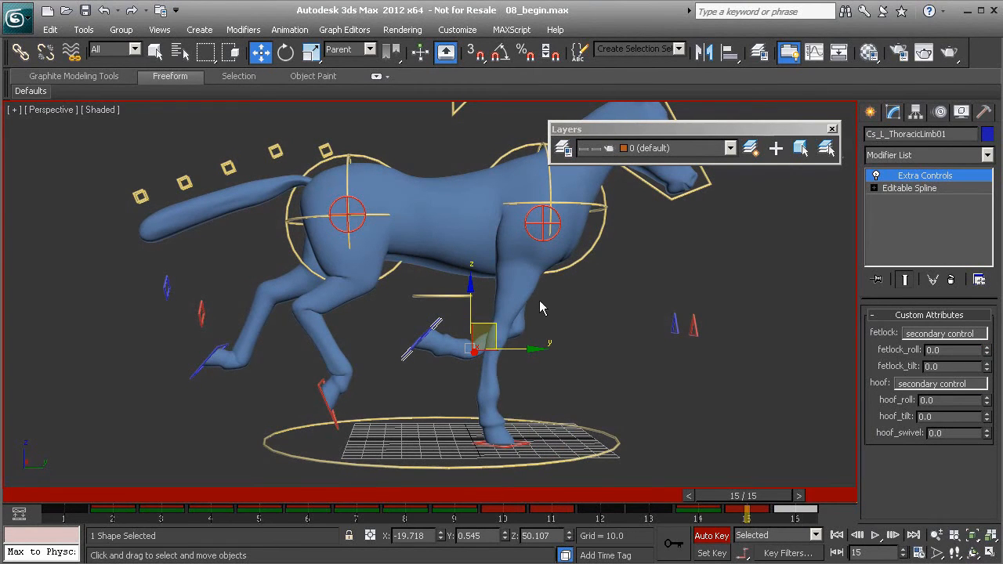
alt+middle_drag(509, 351, 505, 353)
key(e)
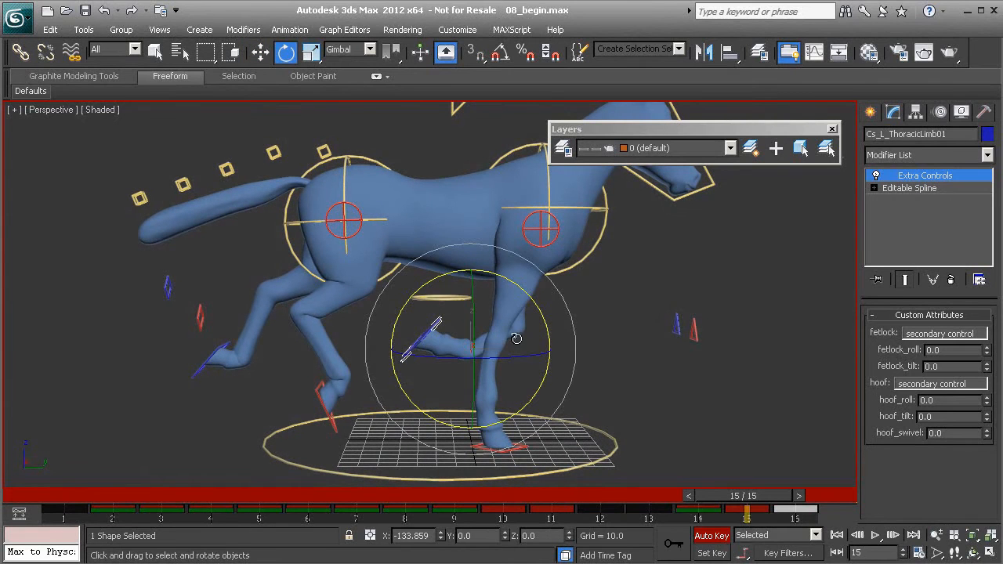
mouse_move(744, 503)
mouse_down()
mouse_move(693, 505)
mouse_move(728, 505)
mouse_up()
drag(519, 287, 527, 297)
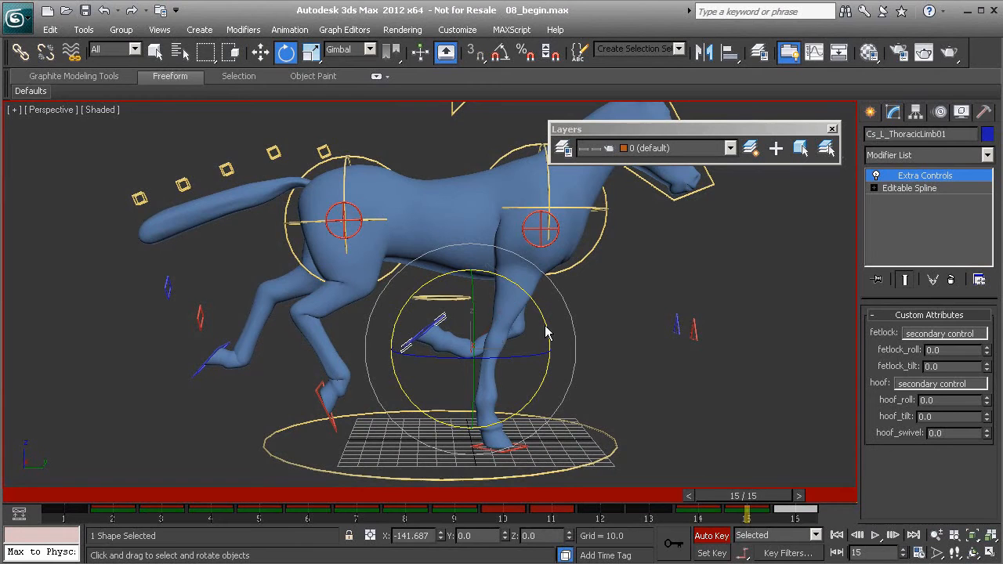
mouse_move(749, 500)
mouse_down()
mouse_move(792, 499)
mouse_move(604, 492)
mouse_move(787, 498)
mouse_move(631, 498)
mouse_move(767, 523)
mouse_move(776, 496)
mouse_move(407, 496)
mouse_move(554, 496)
mouse_move(661, 516)
mouse_move(792, 499)
mouse_move(637, 502)
mouse_move(749, 498)
mouse_up()
key(e)
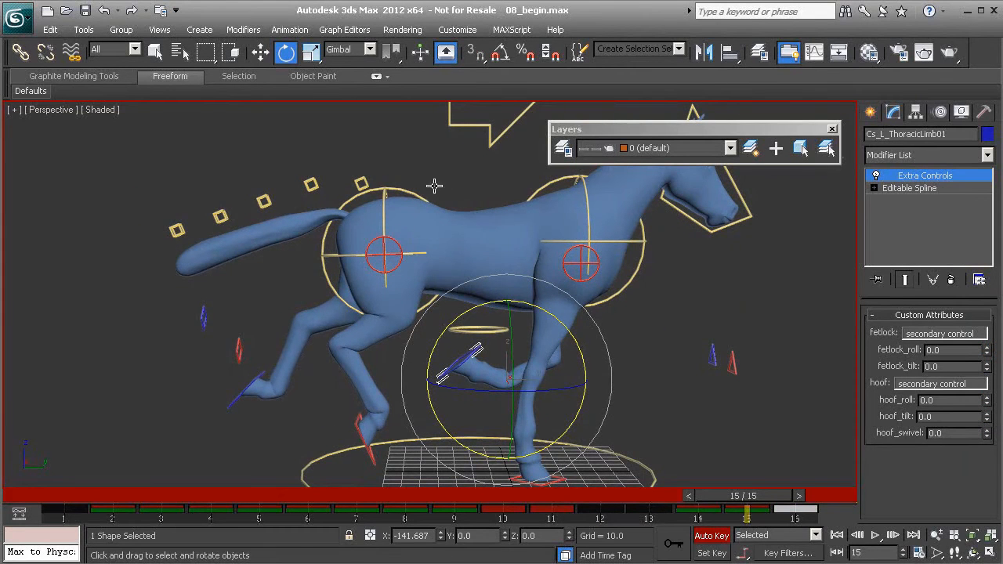
- Move the right hind hoof control about 24 units forward and 3 up at frame 15, and rotate it about 25 degrees around X
mouse_move(753, 498)
mouse_down()
mouse_move(801, 496)
mouse_move(725, 497)
mouse_move(657, 479)
mouse_move(745, 494)
mouse_move(824, 485)
mouse_move(610, 486)
mouse_move(819, 489)
mouse_move(576, 502)
mouse_move(763, 504)
mouse_move(611, 498)
mouse_move(746, 502)
mouse_up()
key(e)
middle_drag(409, 424, 422, 396)
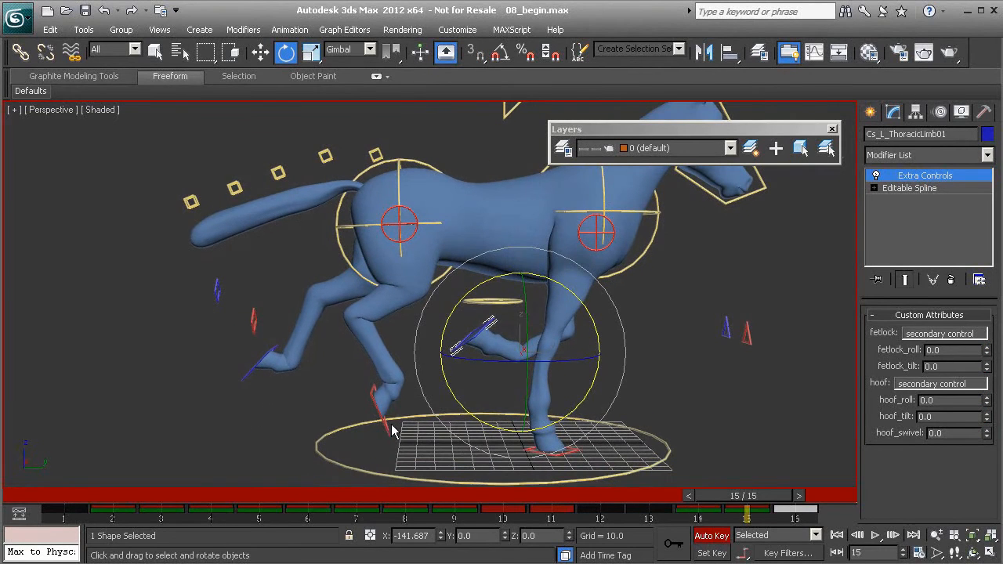
click(385, 426)
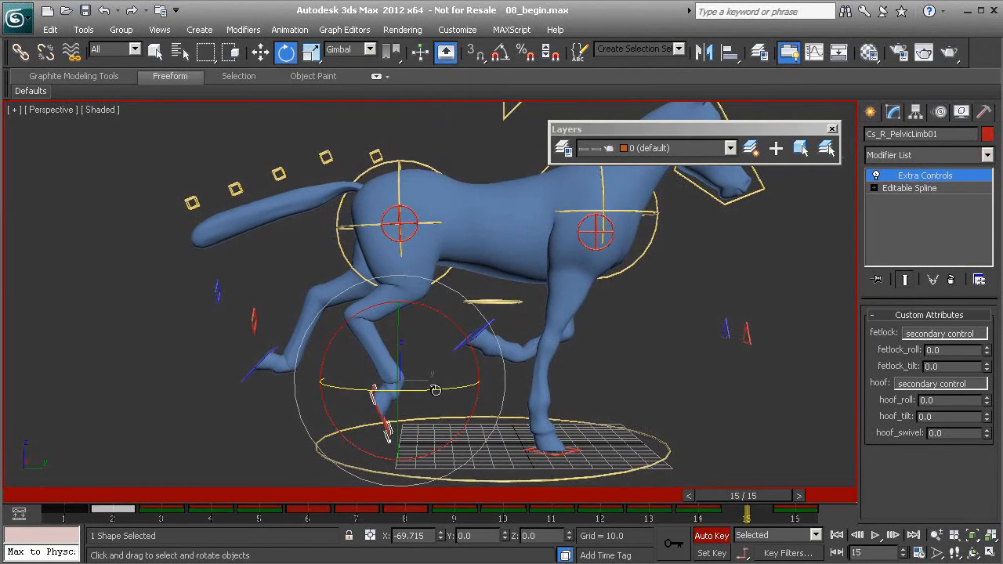
key(w)
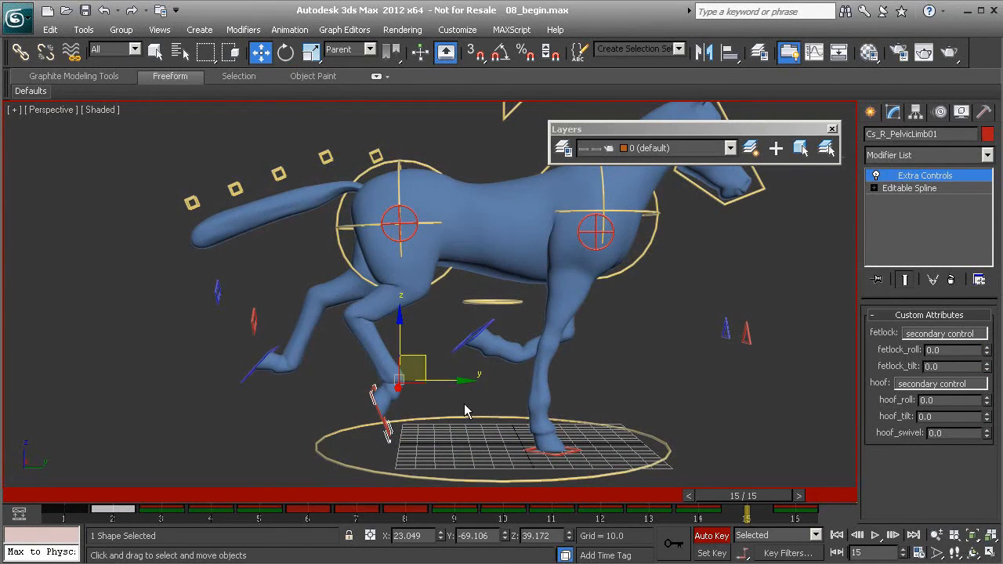
drag(431, 360, 467, 357)
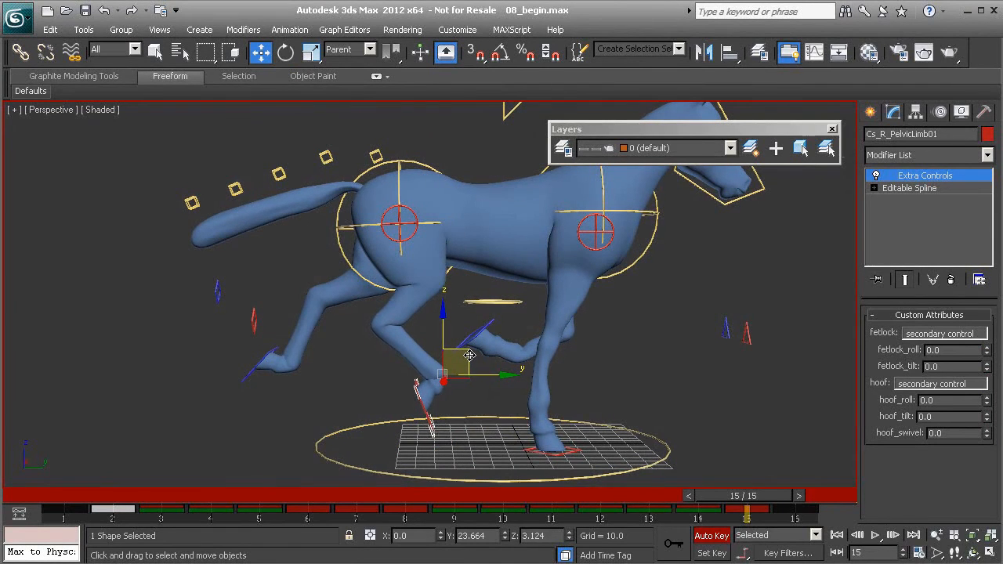
key(e)
drag(502, 326, 496, 311)
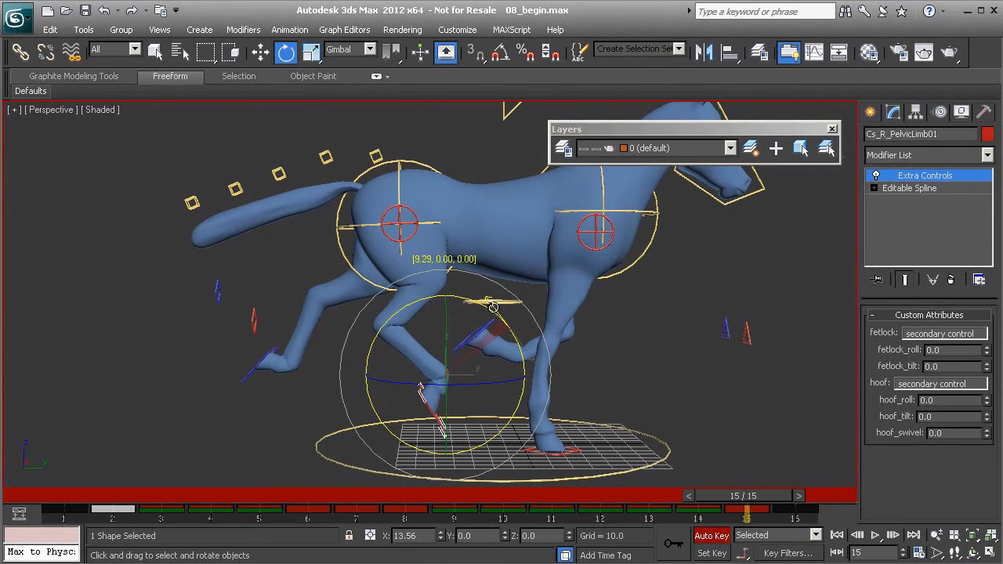
mouse_move(763, 497)
mouse_down()
mouse_move(719, 498)
mouse_move(839, 502)
mouse_move(698, 502)
mouse_move(819, 505)
mouse_move(807, 514)
mouse_move(684, 505)
mouse_move(796, 508)
mouse_move(745, 509)
mouse_move(772, 511)
mouse_up()
key(e)
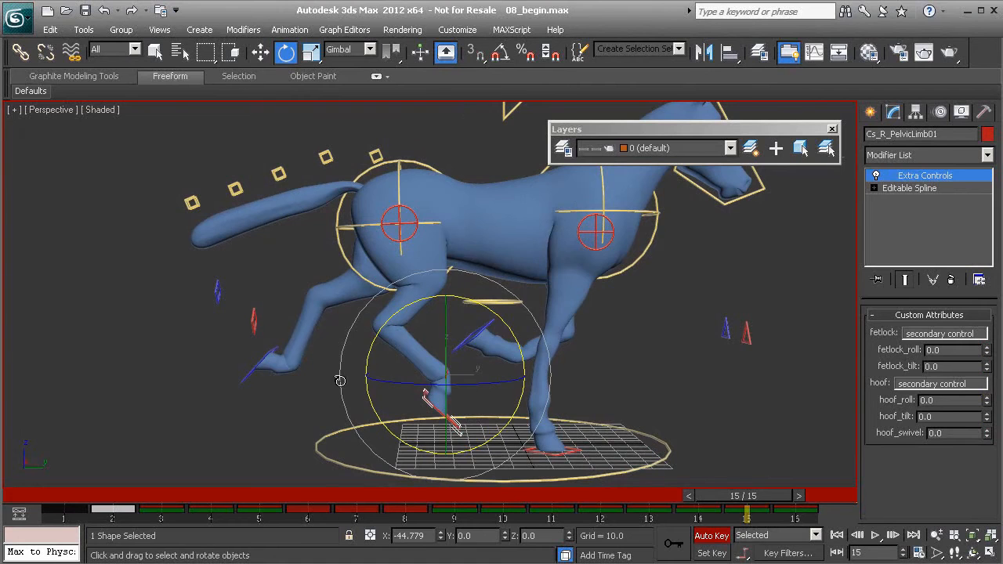
- Move the left hind hoof control about 29 units forward and 6 down at frame 15, and rotate it about 37 degrees around X
click(273, 354)
key(w)
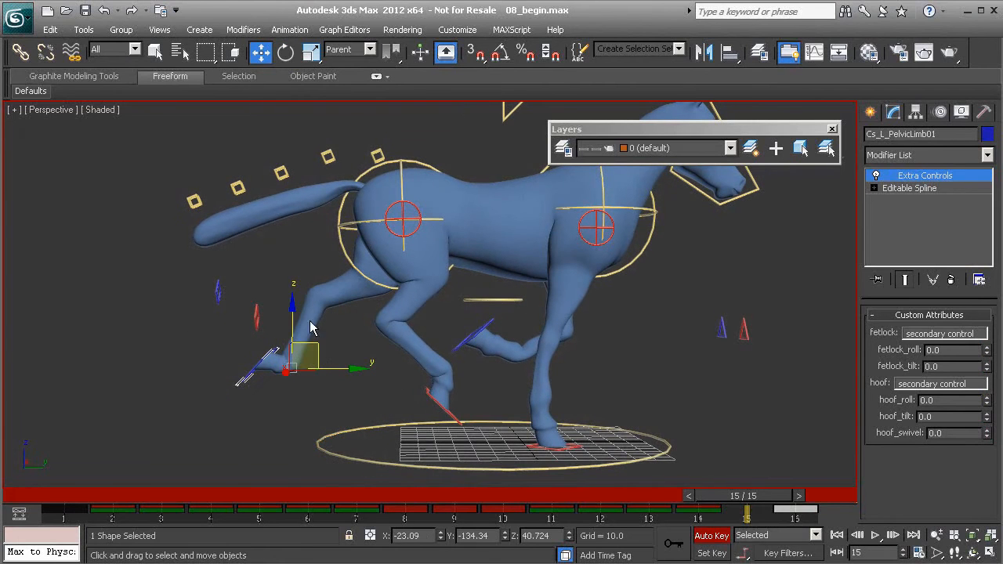
drag(320, 349, 367, 358)
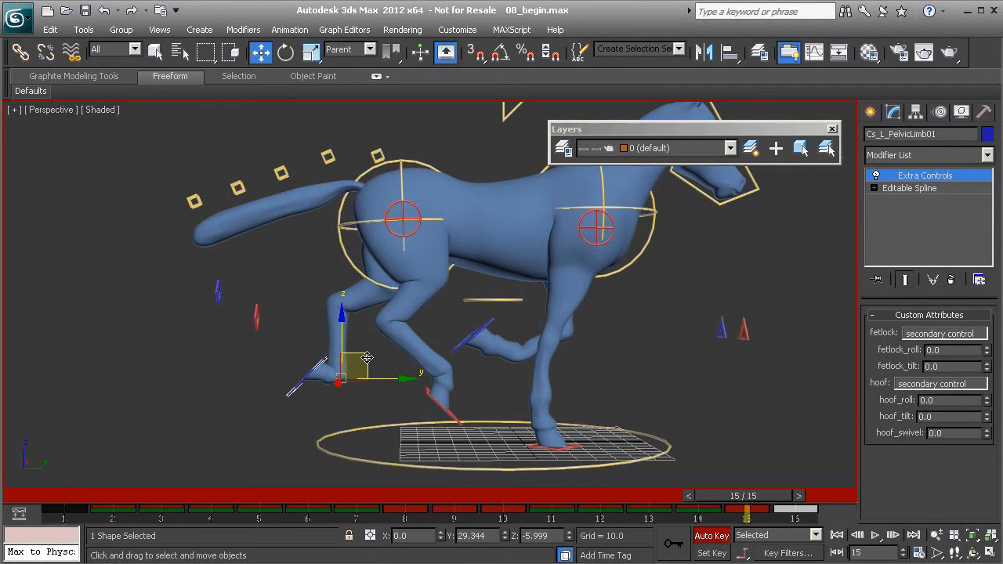
key(e)
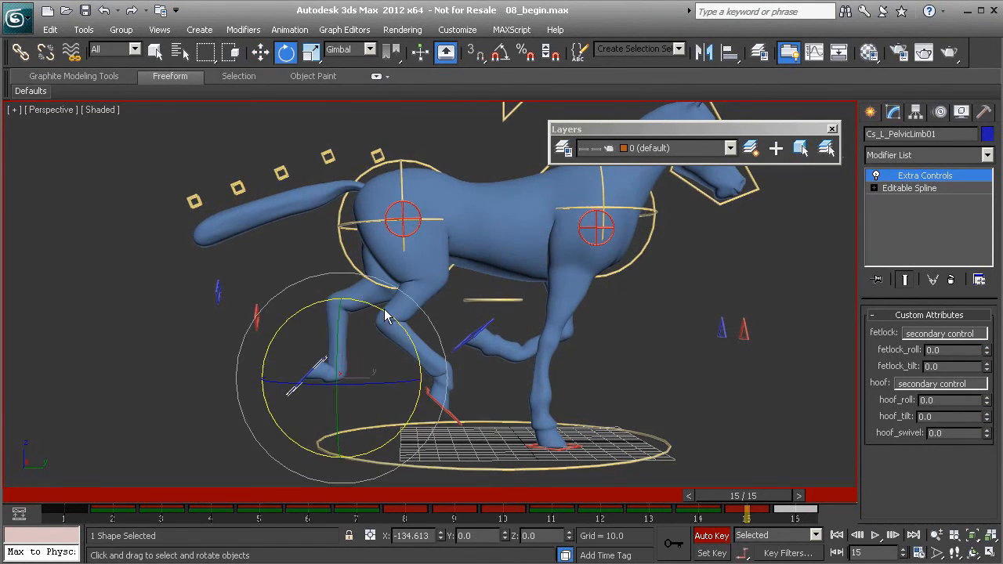
drag(411, 351, 384, 302)
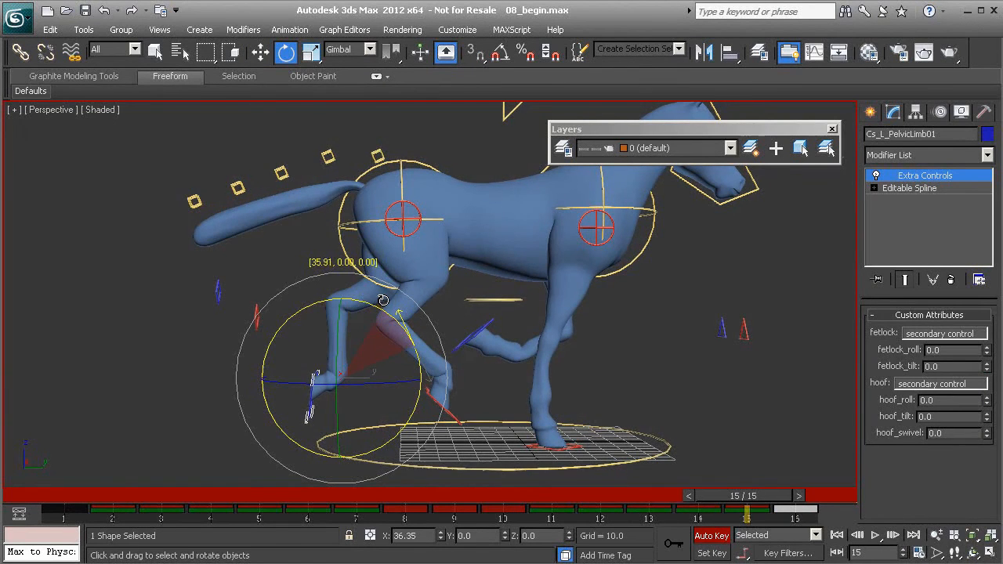
drag(745, 496, 797, 520)
key(e)
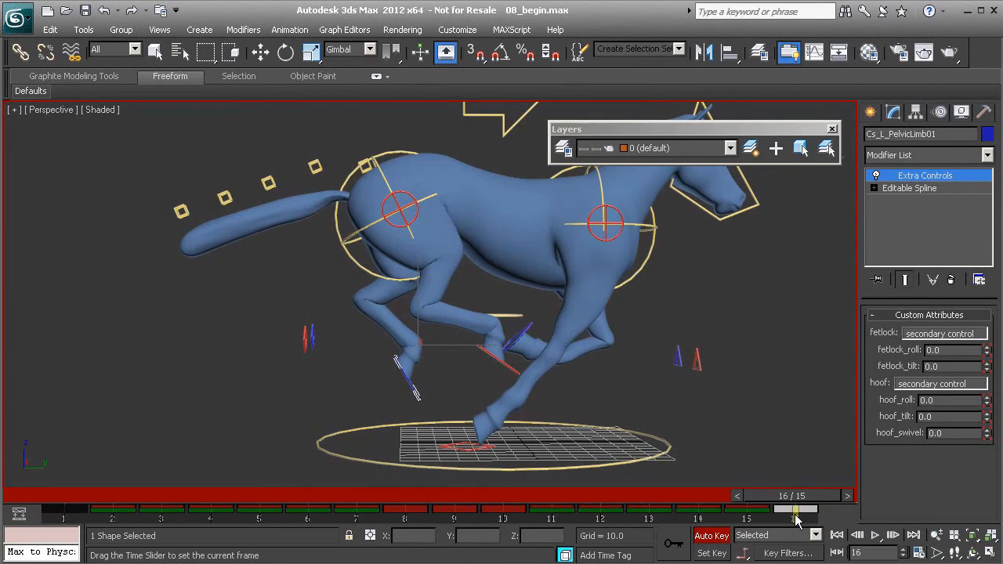
click(737, 496)
key(e)
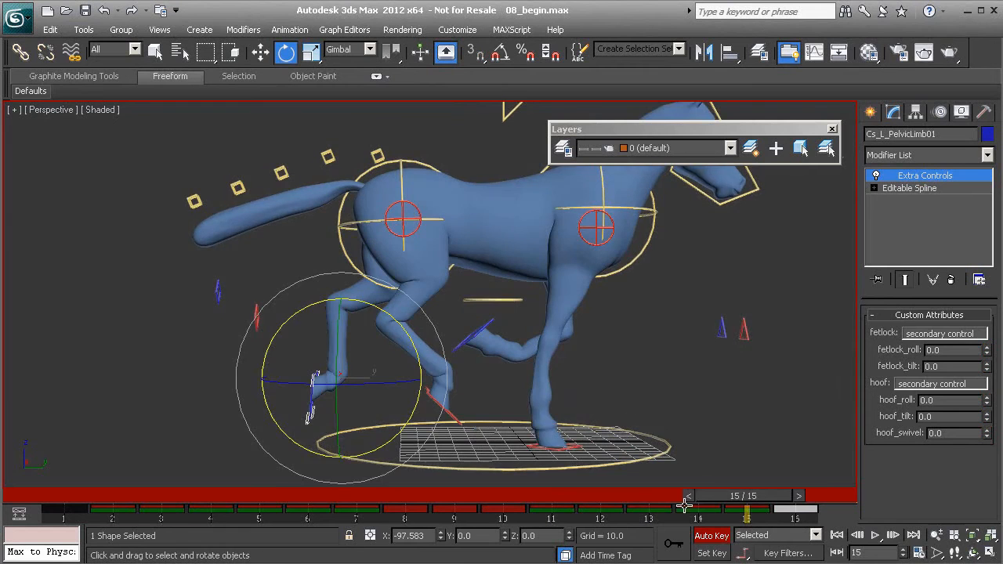
- Fine-tune the body's centre-of-gravity control along Z to about 130.9 at frame 15, checking it against the neighbouring frames
middle_drag(678, 471, 665, 421)
click(443, 228)
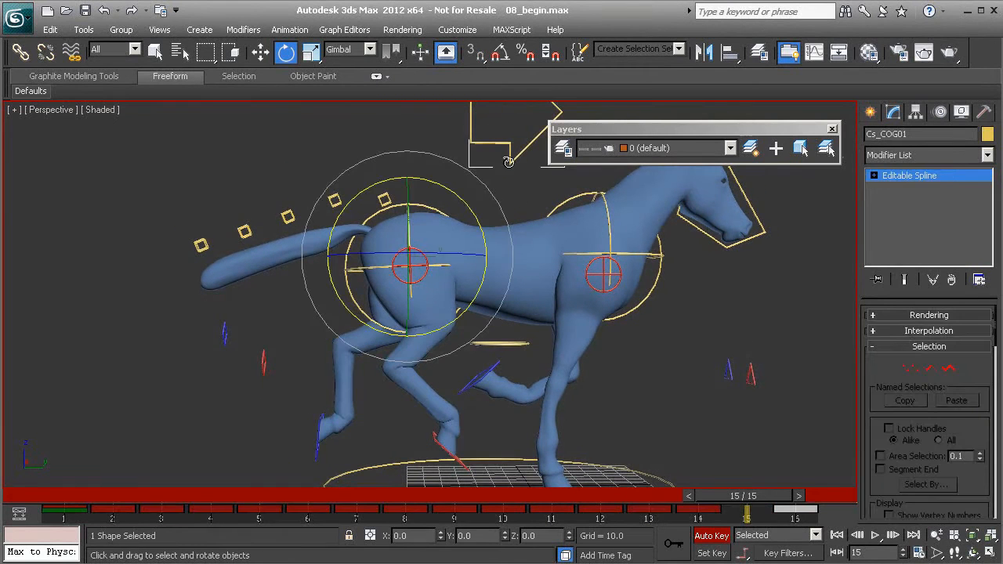
mouse_move(743, 499)
mouse_down()
mouse_move(672, 498)
mouse_move(744, 497)
mouse_up()
middle_drag(558, 305, 579, 333)
key(w)
drag(402, 210, 403, 211)
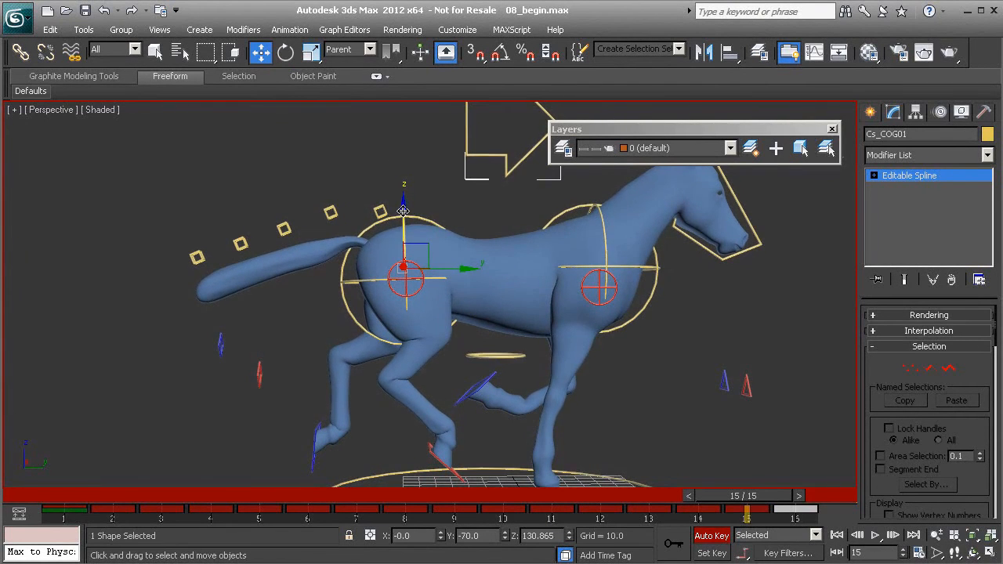
mouse_move(746, 501)
mouse_down()
mouse_move(644, 496)
mouse_move(788, 496)
mouse_move(655, 496)
mouse_move(615, 478)
mouse_move(784, 496)
mouse_move(690, 496)
mouse_move(797, 499)
mouse_move(714, 496)
mouse_move(735, 492)
mouse_up()
alt+middle_drag(565, 397, 535, 328)
mouse_move(742, 501)
mouse_down()
mouse_move(642, 502)
mouse_move(791, 502)
mouse_move(502, 505)
mouse_move(780, 498)
mouse_move(650, 498)
mouse_move(586, 525)
mouse_move(783, 502)
mouse_move(642, 501)
mouse_move(865, 484)
mouse_move(642, 494)
mouse_move(729, 500)
mouse_up()
key(w)
middle_drag(447, 310, 452, 331)
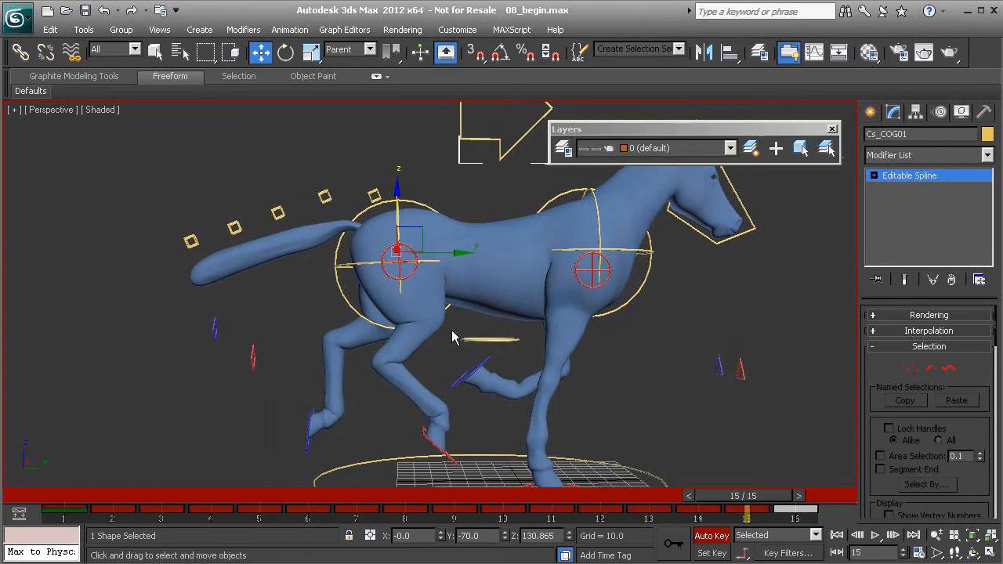
- Move the left scapula control about 4 units forward and 1 unit down at frame 14
click(415, 201)
alt+middle_drag(590, 316, 432, 300)
mouse_move(700, 494)
mouse_down()
mouse_move(565, 482)
mouse_move(685, 494)
mouse_up()
click(330, 238)
middle_drag(285, 253, 356, 261)
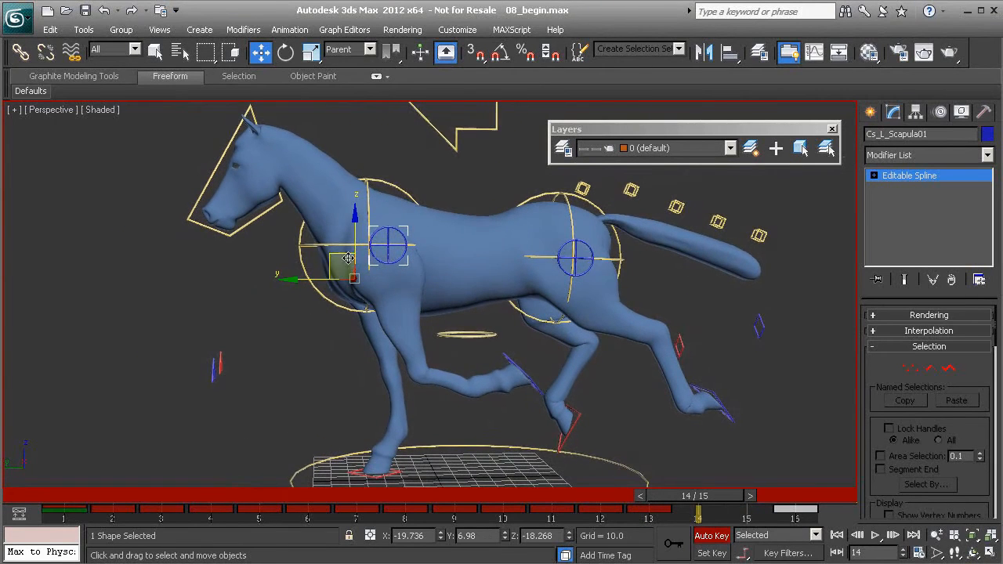
drag(333, 257, 326, 258)
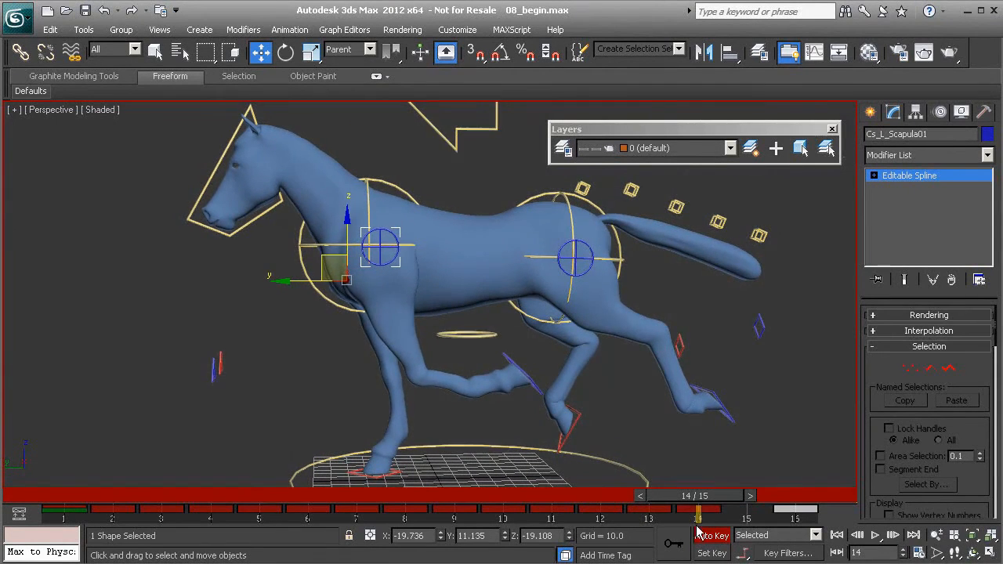
- Move the left scapula control about 3.7 units forward and 0.4 down at frame 15, and check the transition into frame 16
drag(707, 501, 747, 502)
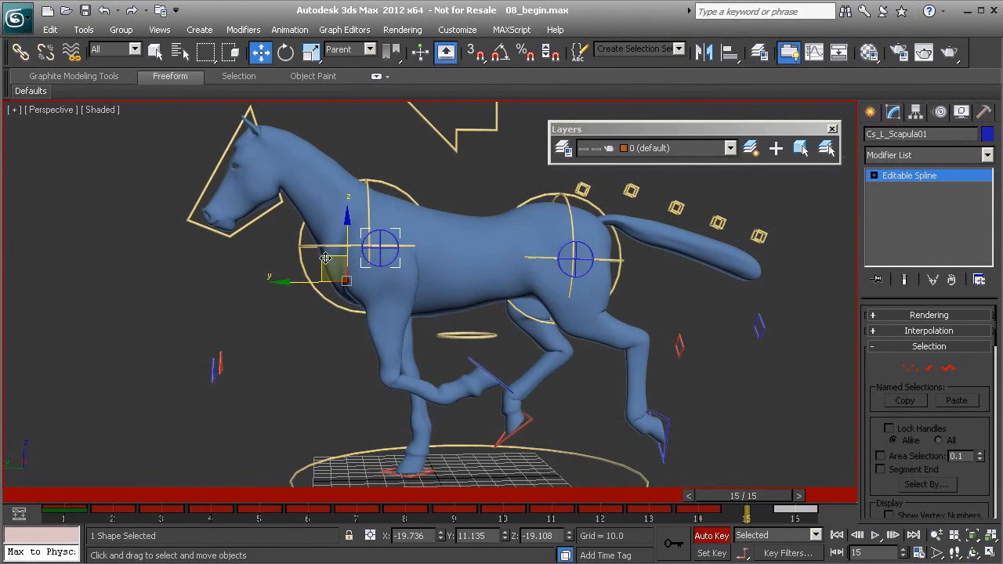
drag(325, 258, 318, 259)
mouse_move(752, 508)
mouse_down()
mouse_move(815, 510)
mouse_move(694, 498)
mouse_move(743, 504)
mouse_up()
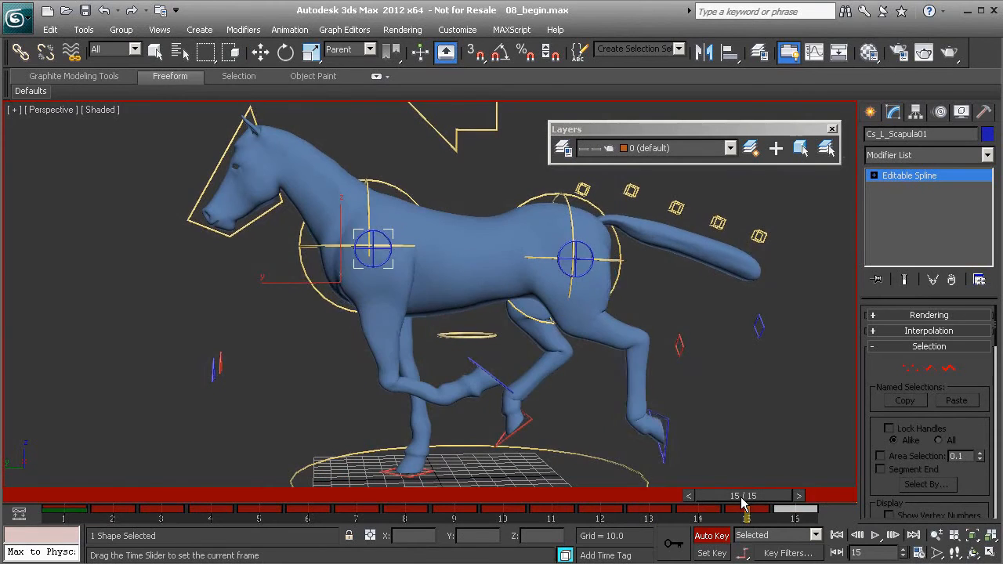
key(w)
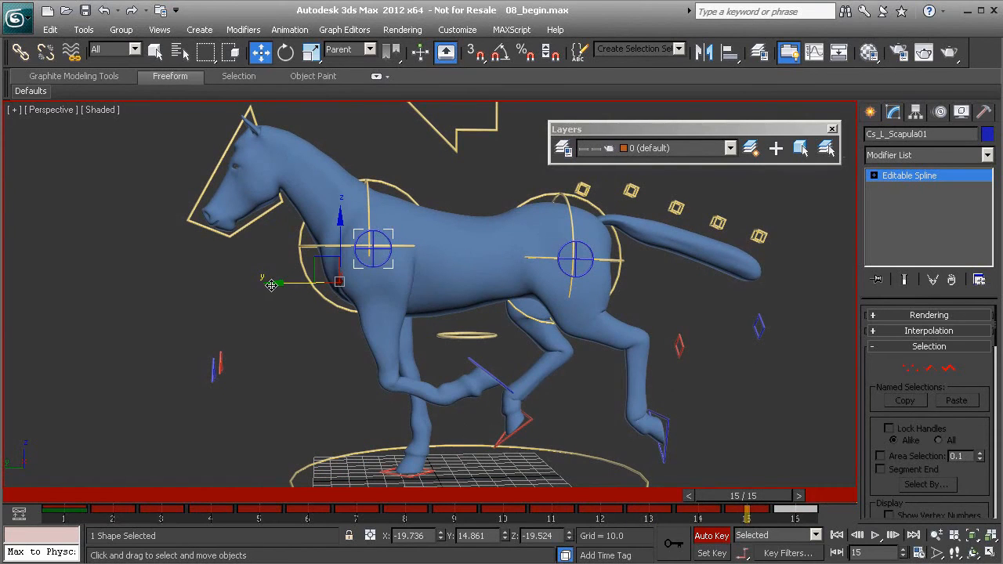
drag(744, 496, 794, 506)
middle_drag(611, 221, 557, 240)
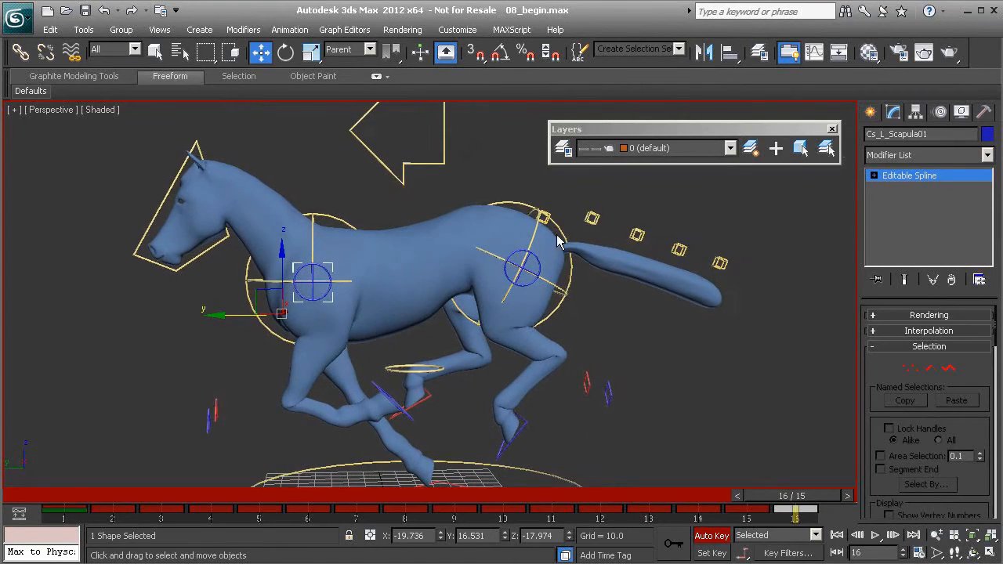
- Rotate the pelvis control about 5 degrees around X at frame 13 and raise it about 2.7 units along Z
click(520, 203)
drag(787, 505, 649, 510)
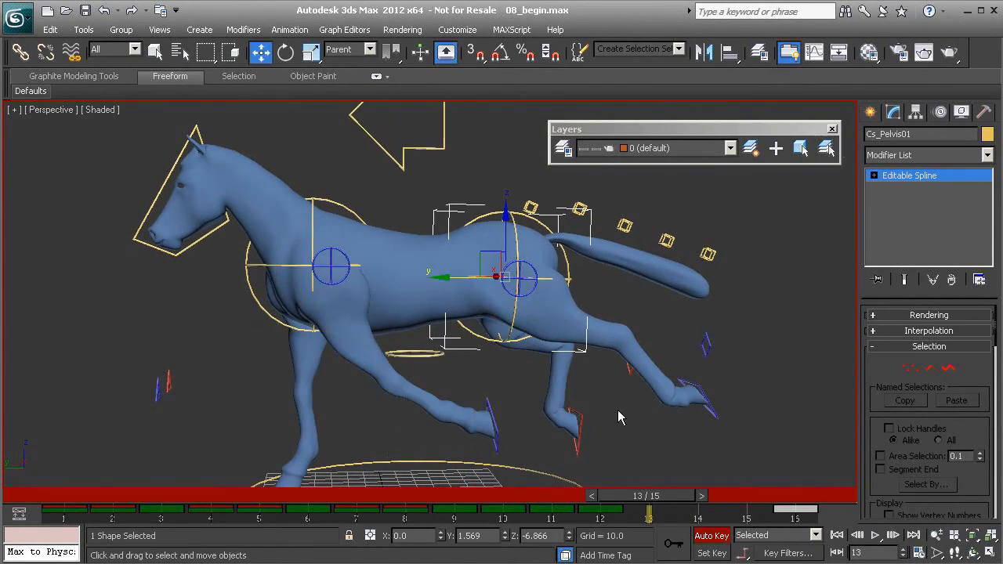
middle_drag(560, 333, 538, 347)
key(e)
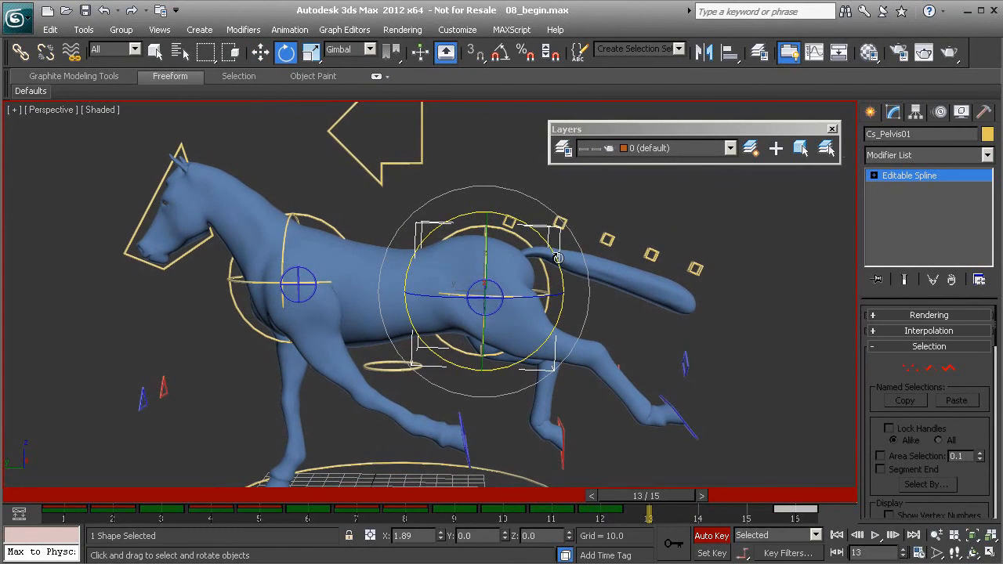
drag(555, 256, 559, 263)
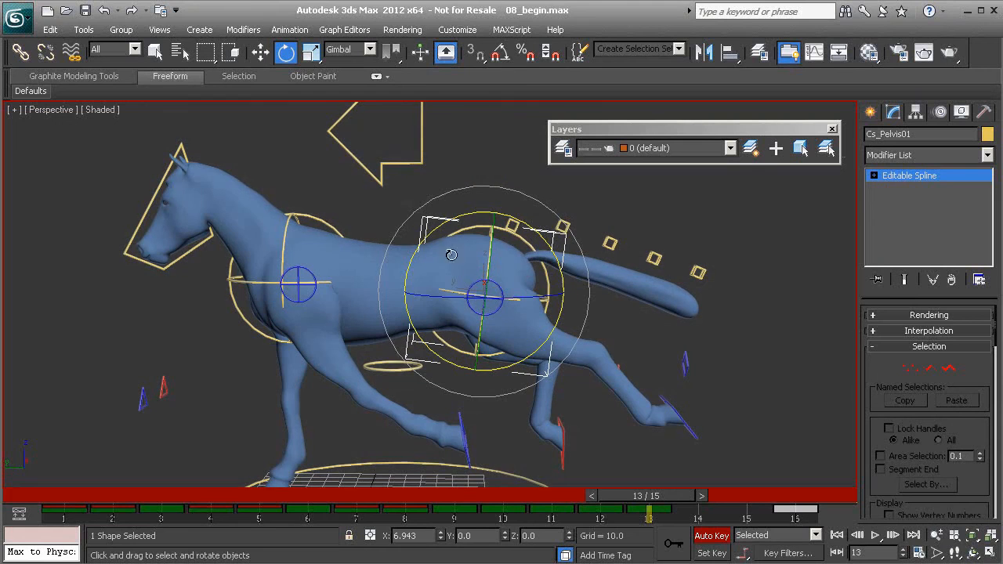
key(w)
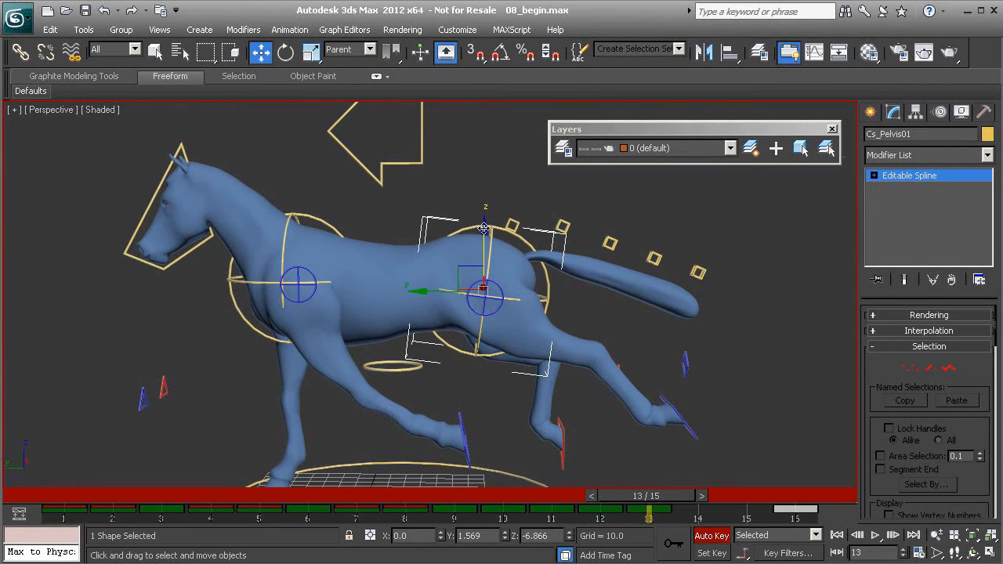
drag(485, 228, 485, 224)
- Rotate the pelvis control slightly around X at frame 14
drag(648, 496, 696, 511)
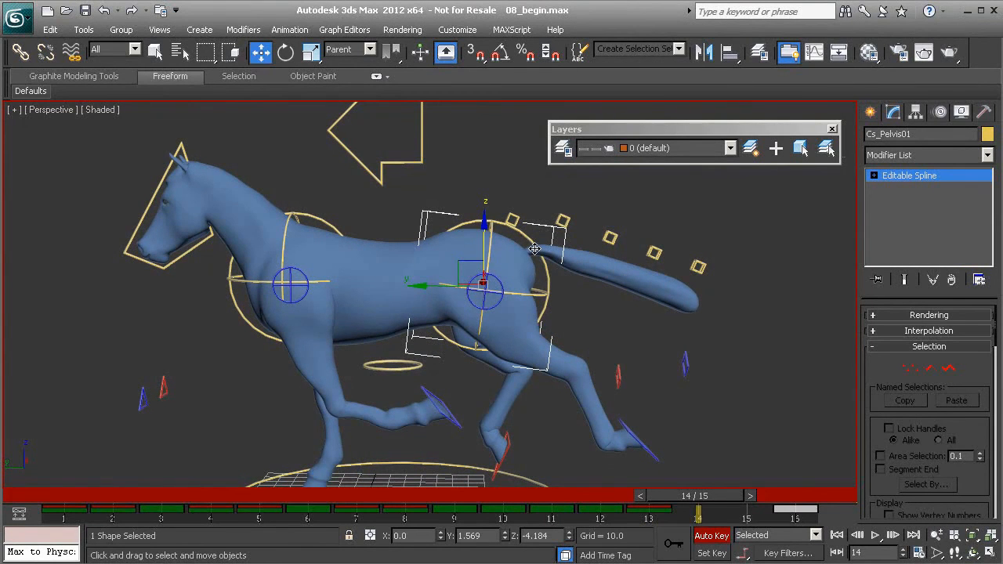
key(e)
drag(535, 227, 486, 217)
key(w)
- Raise the pelvis control about 1.3 units at frame 15 and rotate it about 2 degrees around X
drag(710, 502, 759, 506)
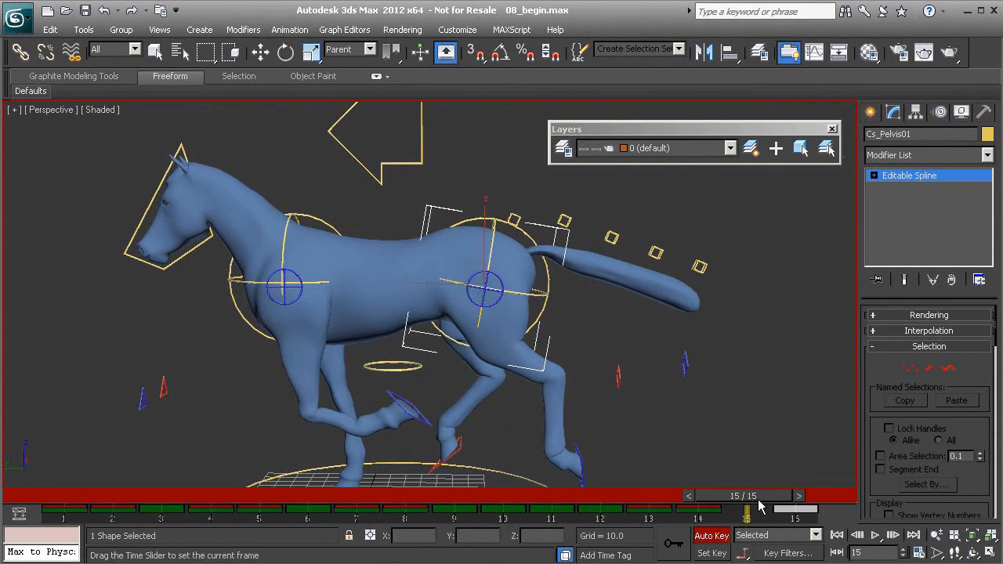
drag(483, 218, 485, 215)
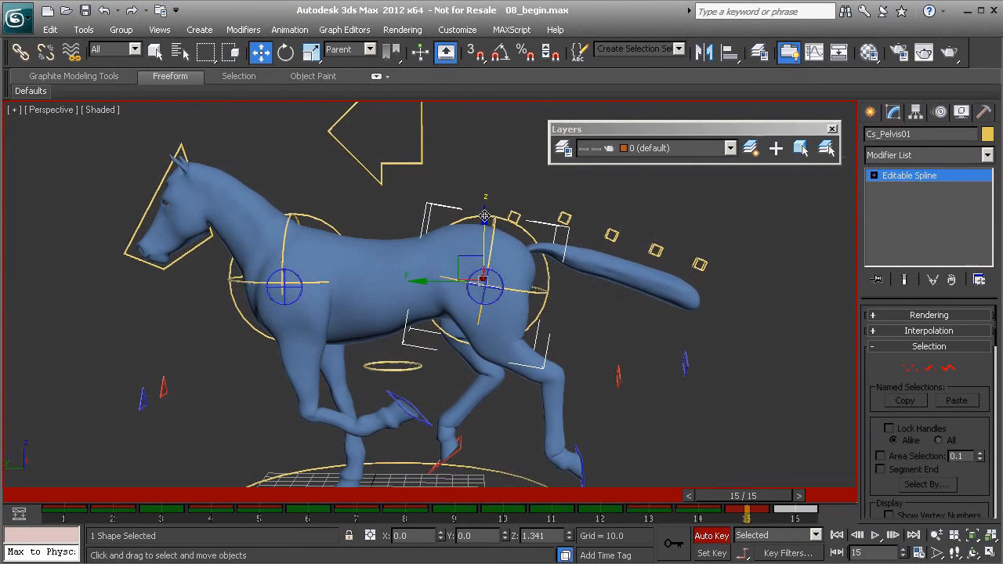
key(e)
drag(541, 228, 545, 232)
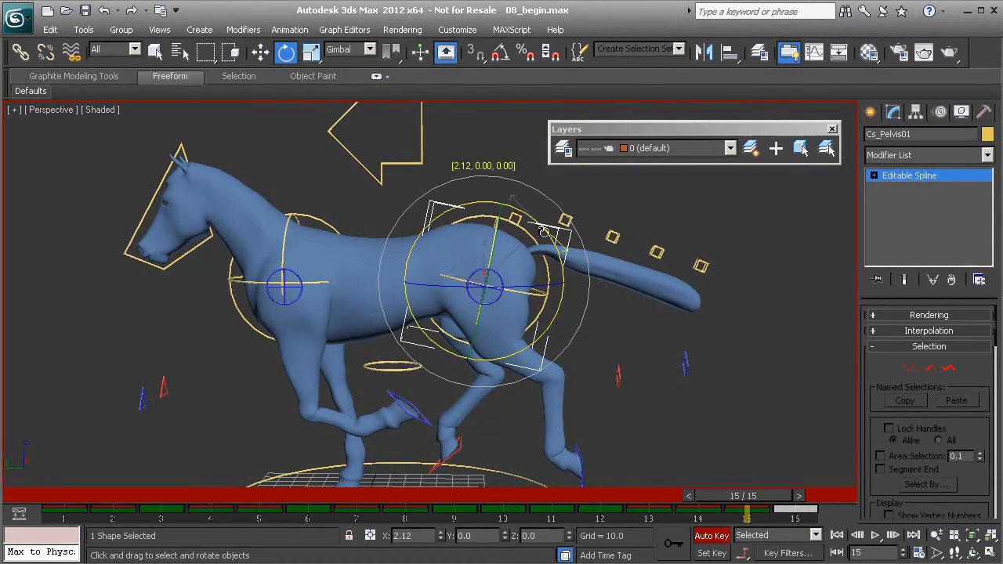
- Deselect the controls and review the gallop cycle across frames 1 to 15 from both sides and the front
drag(755, 496, 506, 496)
key(e)
middle_drag(515, 367, 526, 359)
scroll(295, 344, down, 3)
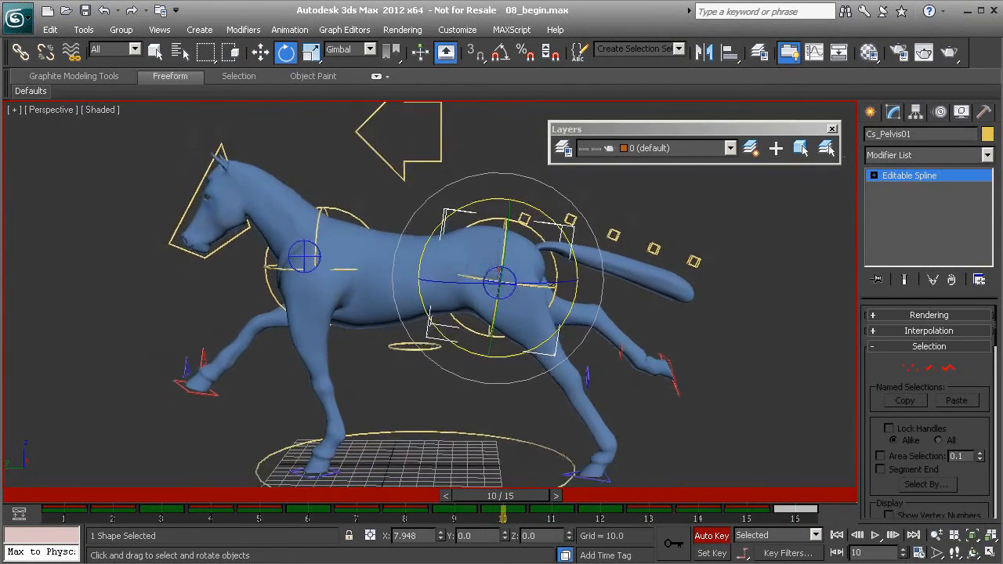
click(184, 317)
alt+middle_drag(188, 319, 424, 315)
drag(528, 496, 139, 473)
key(e)
alt+middle_drag(444, 310, 487, 304)
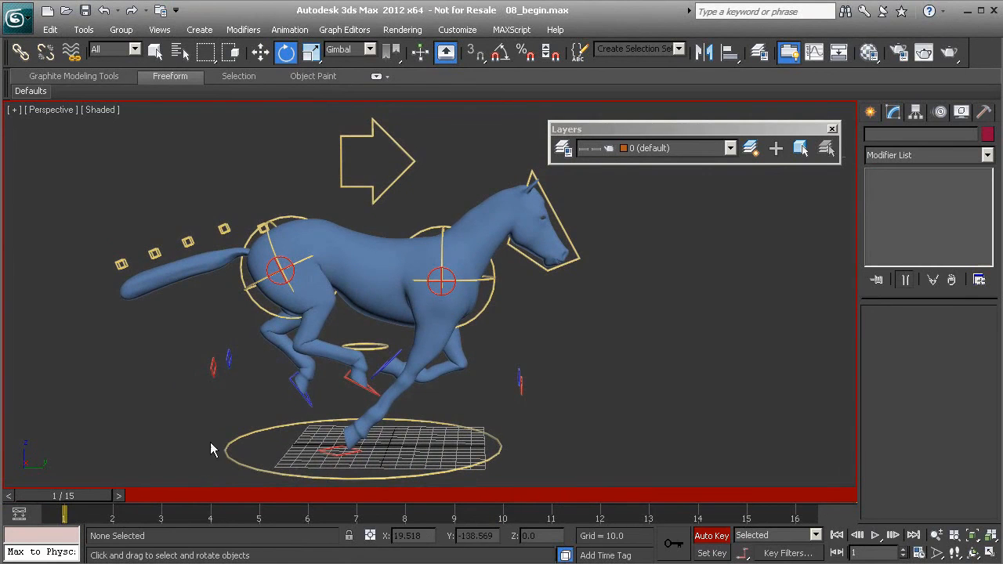
drag(79, 508, 744, 506)
alt+middle_drag(551, 332, 577, 402)
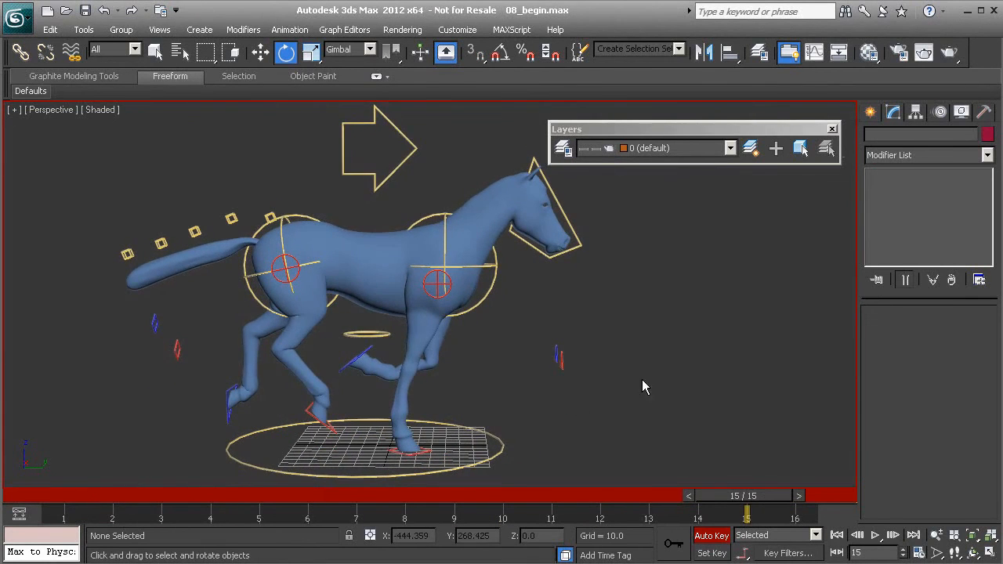
alt+middle_drag(702, 353, 616, 336)
alt+middle_drag(616, 336, 530, 329)
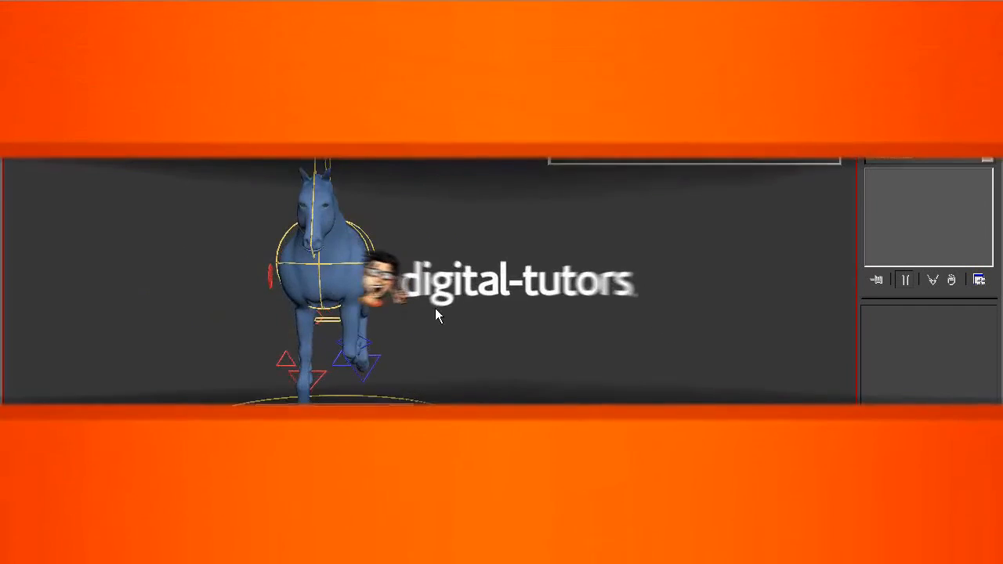